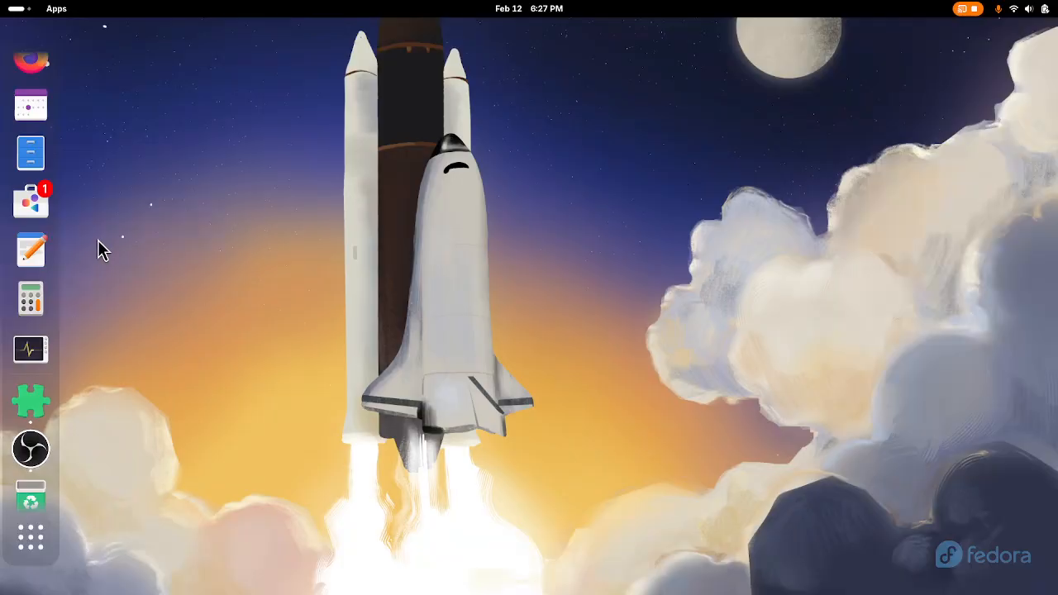
- Open Extensions and turn off the Dash to Dock and Apps Menu extensions
scroll(31, 488, up, 2)
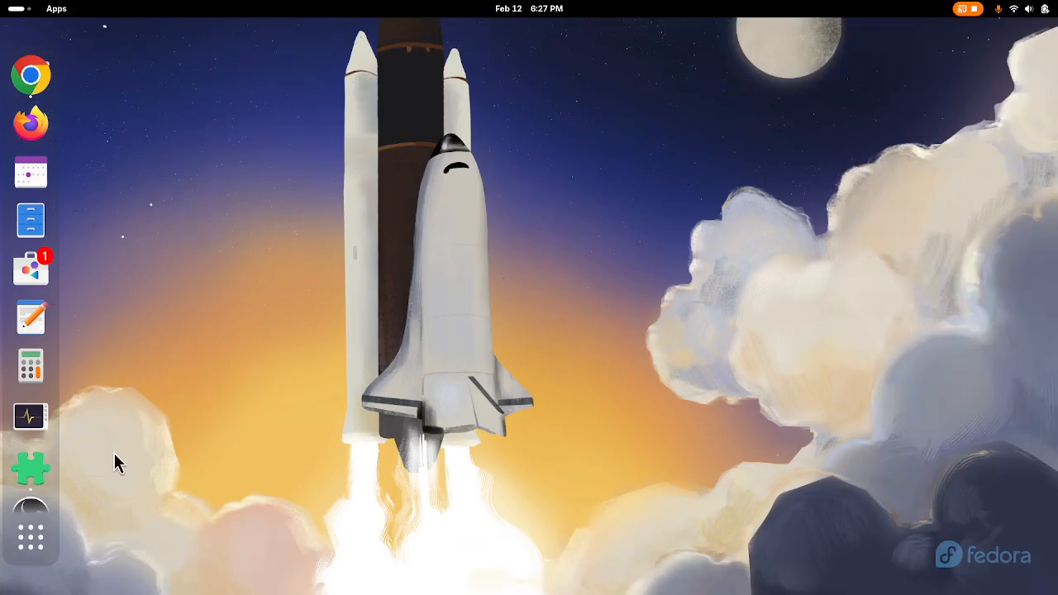
click(31, 469)
click(650, 289)
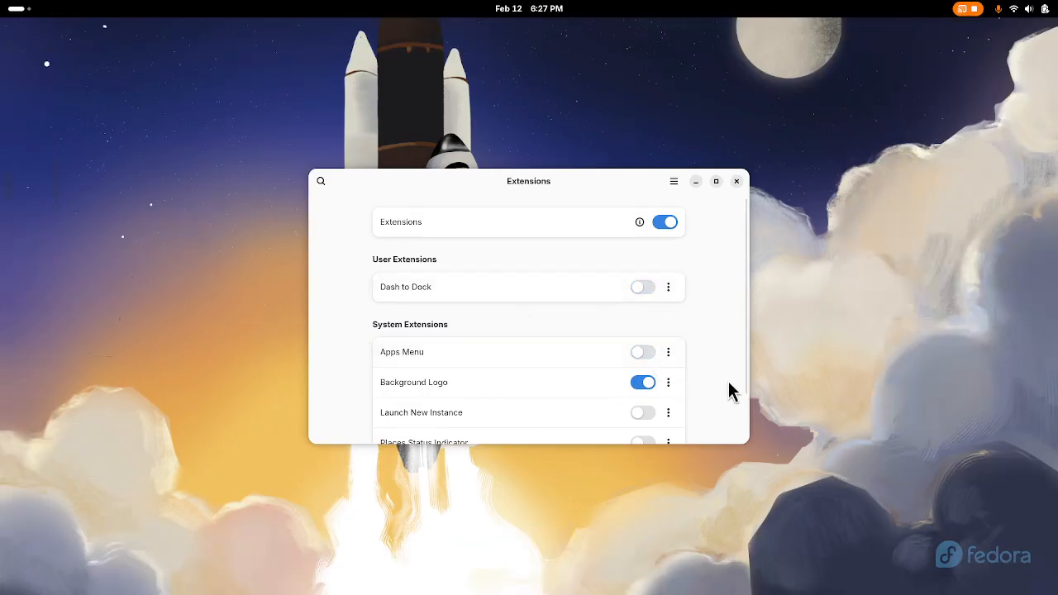
- Turn the Background Logo extension off and back on, and look through the system extensions list
click(648, 386)
click(648, 385)
scroll(690, 388, down, 2)
scroll(692, 386, up, 2)
- Examine the activities overview with its open windows and the full application grid
click(30, 10)
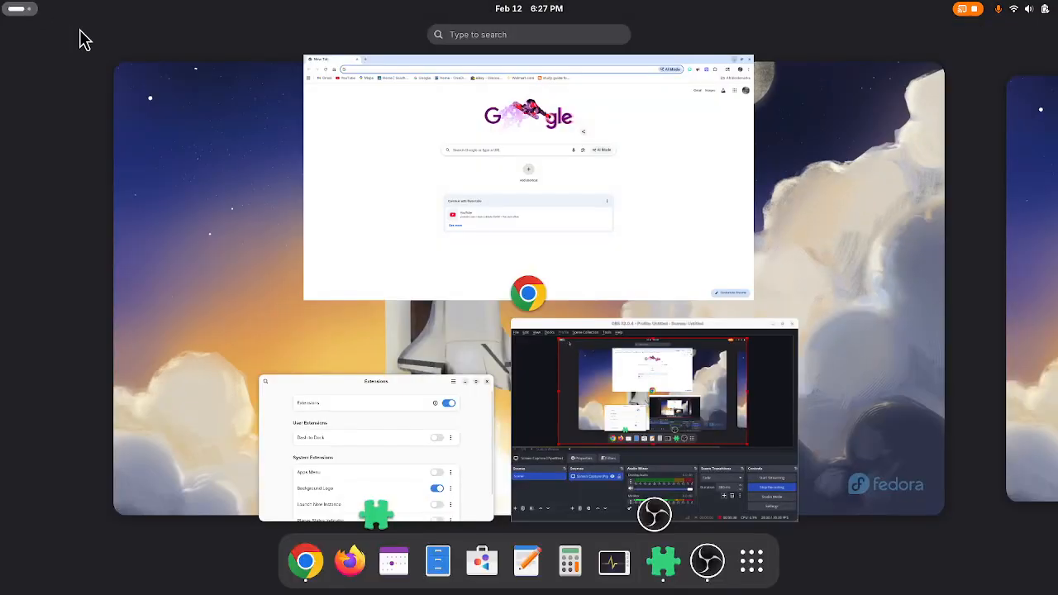
click(19, 10)
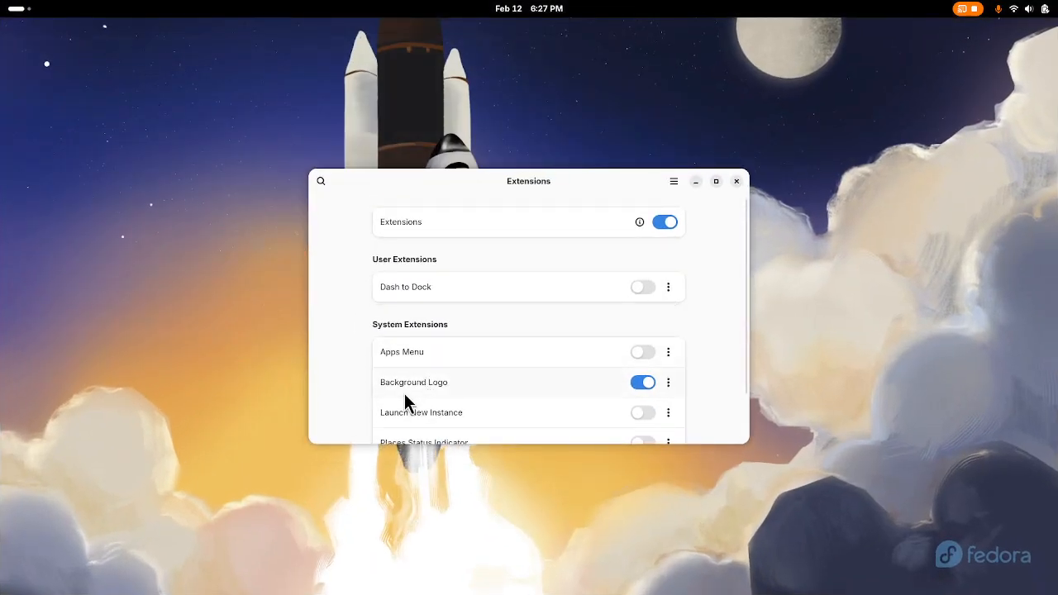
key(super)
key(super)
key(super)
click(751, 565)
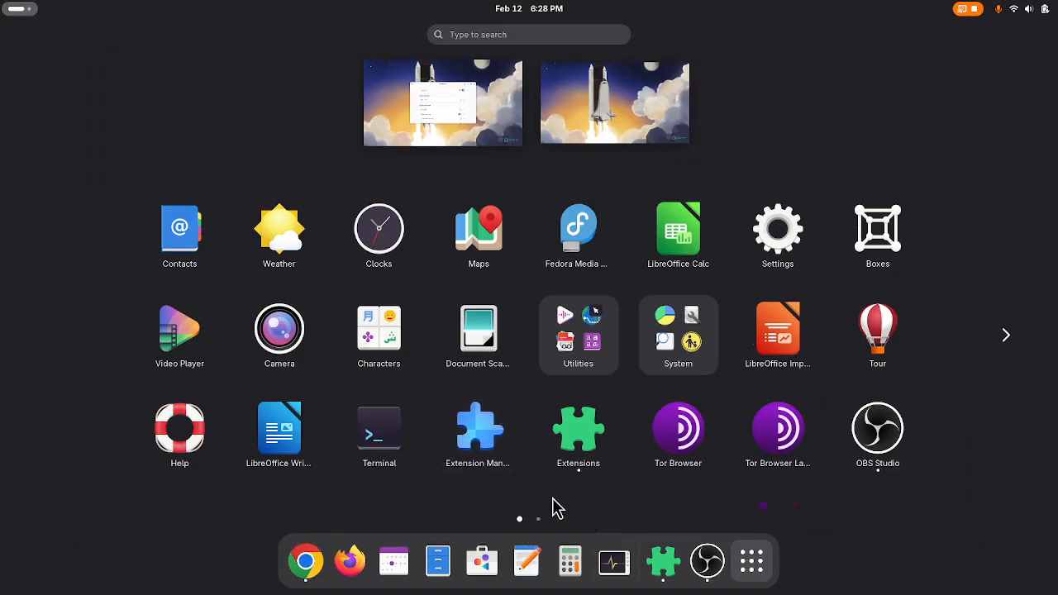
- Return to Extensions and turn on the Dash to Dock and Apps Menu extensions
click(665, 563)
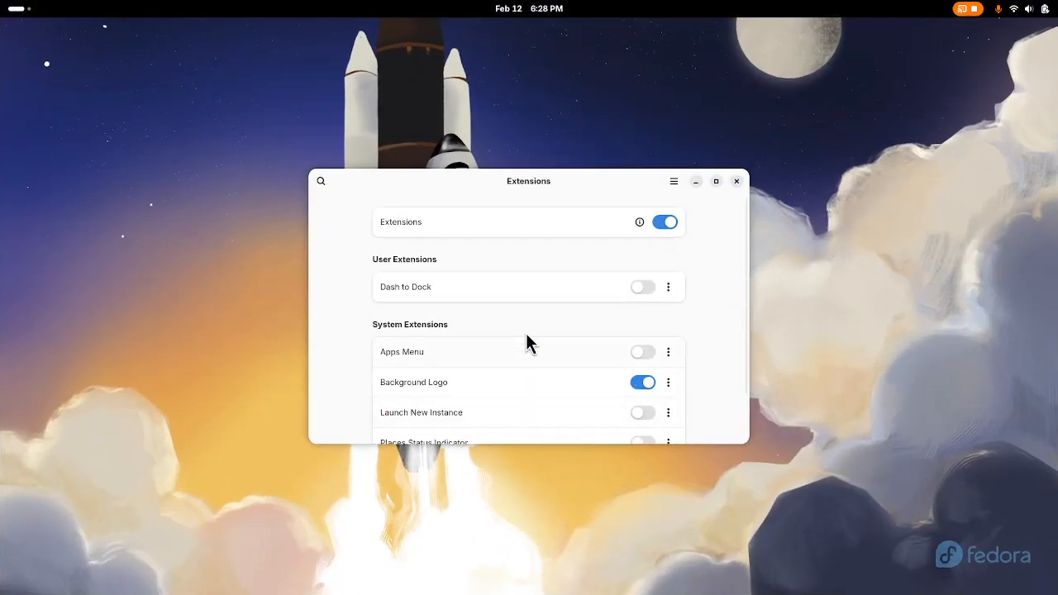
click(644, 288)
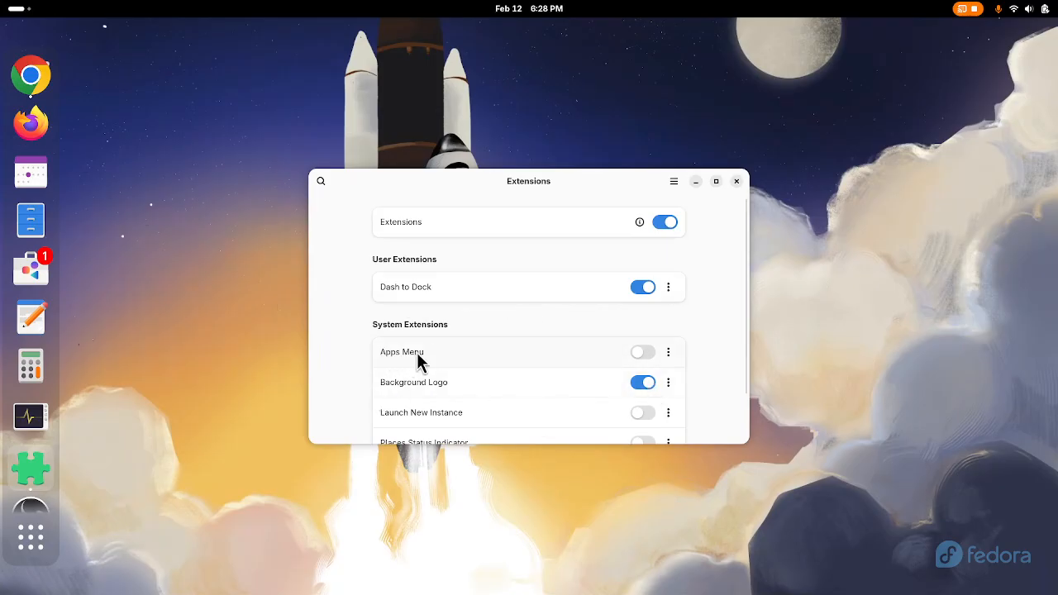
click(643, 352)
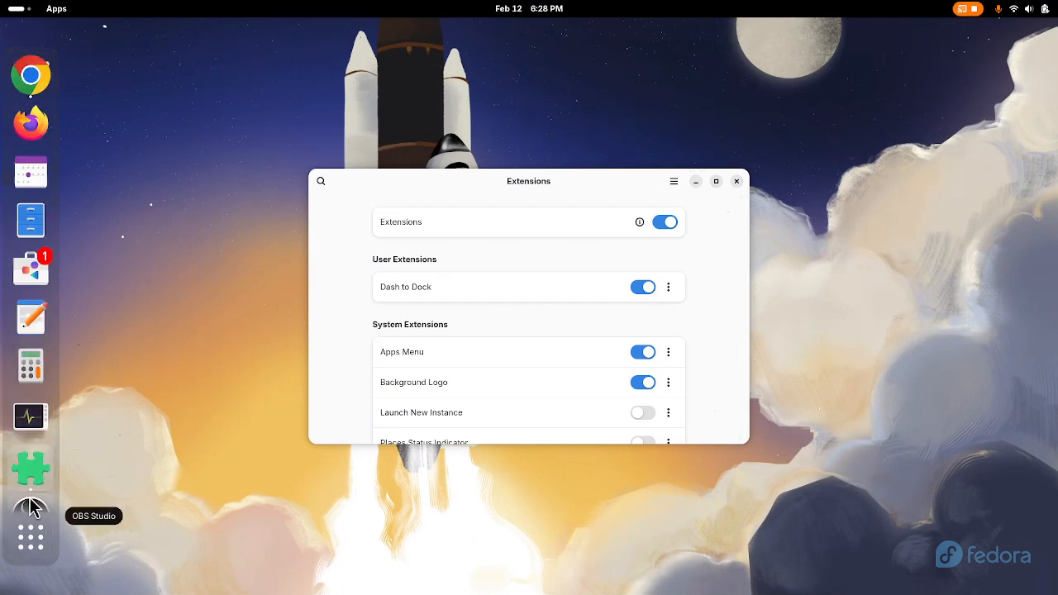
- Open Tweaks from the second page of the application grid and show its Windows settings
click(29, 541)
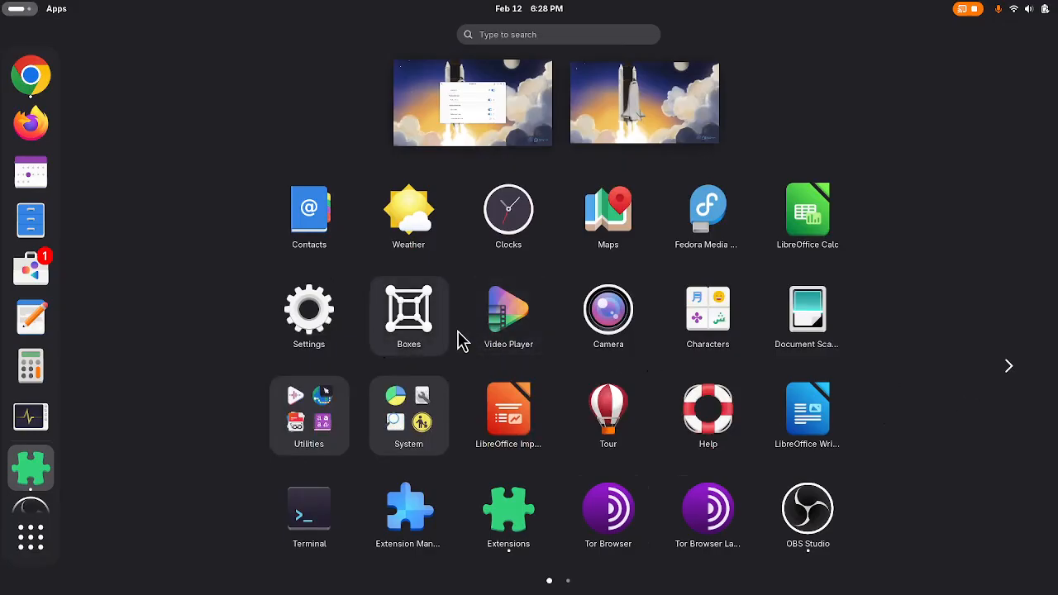
click(1006, 372)
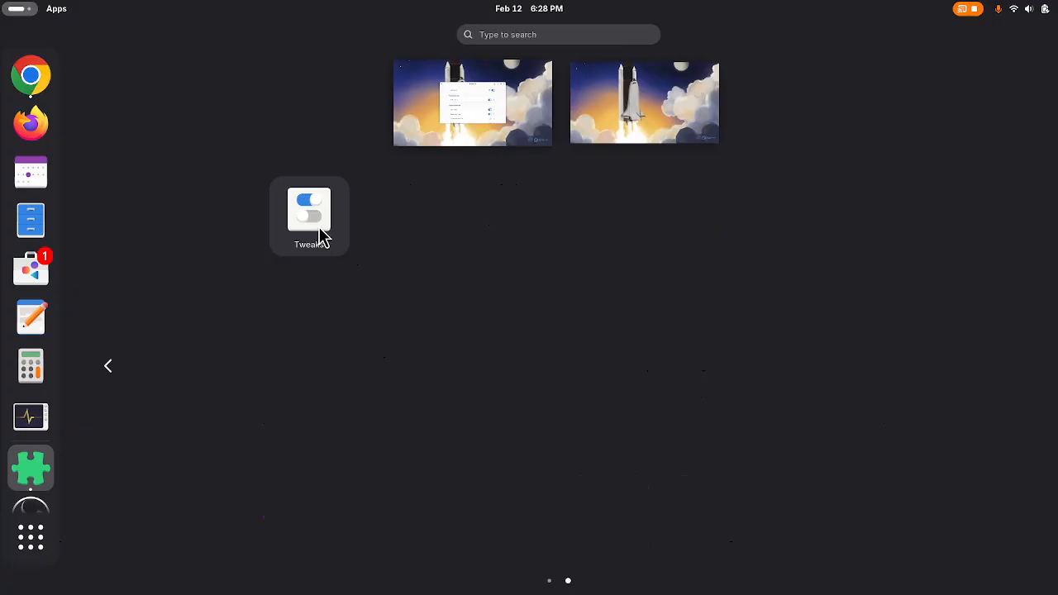
click(322, 238)
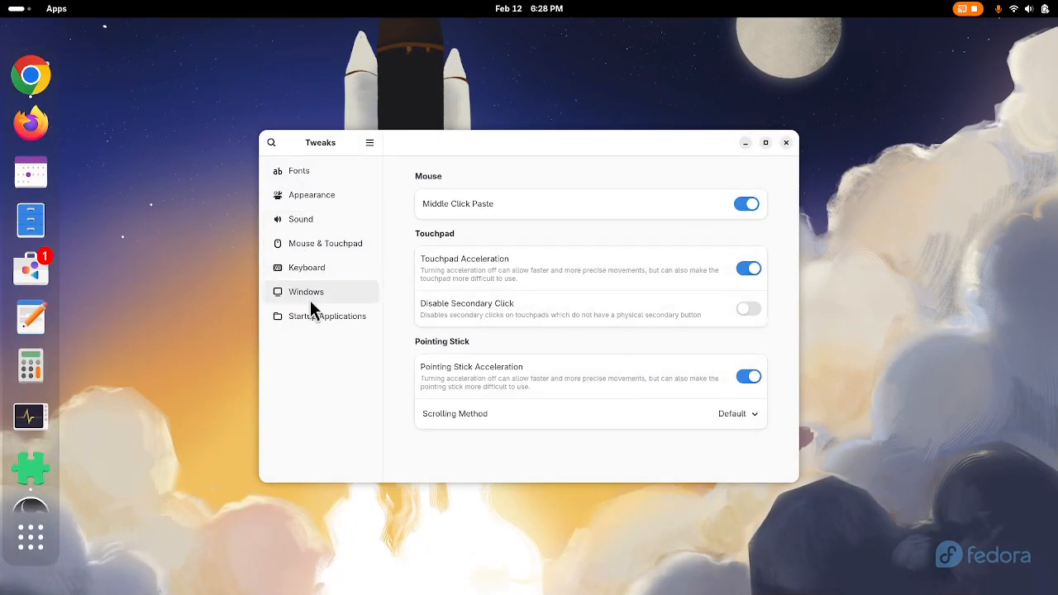
click(309, 292)
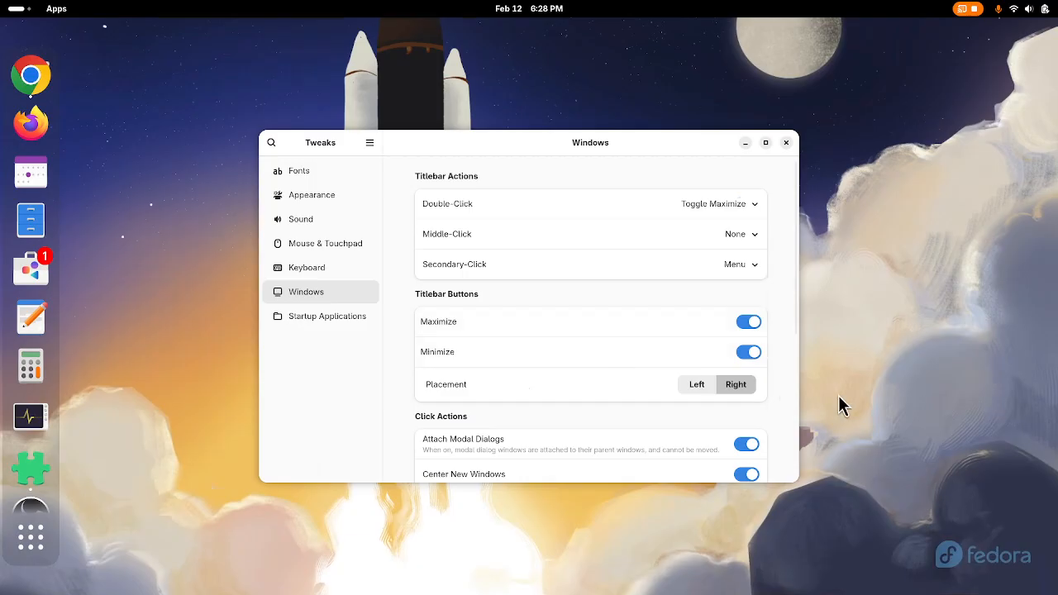
- Turn off the Maximize and Minimize titlebar buttons, and try maximizing and restoring the window from its titlebar
click(747, 322)
click(750, 351)
click(749, 324)
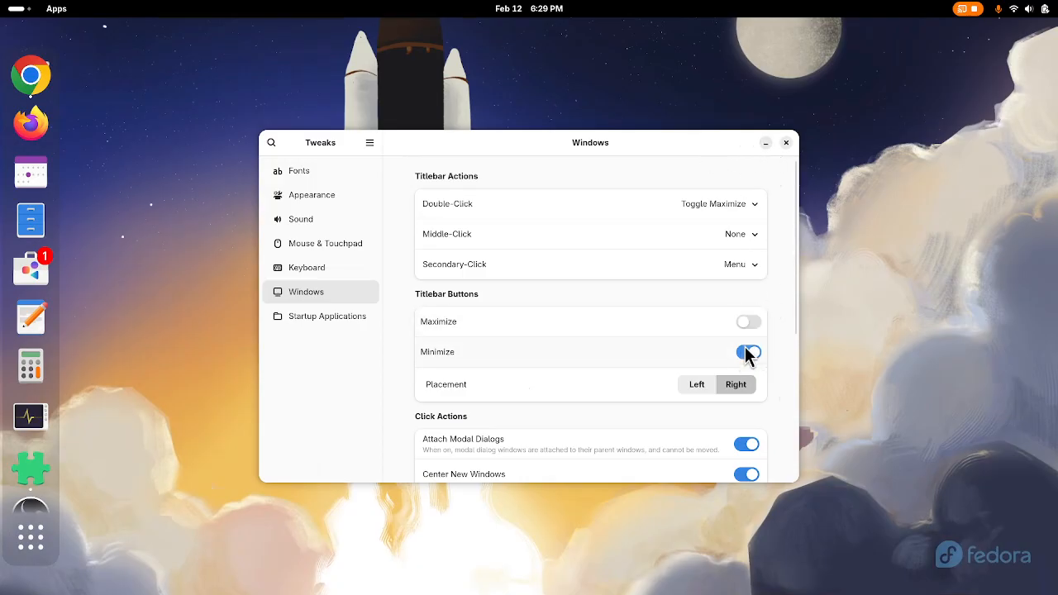
click(751, 353)
double_click(708, 142)
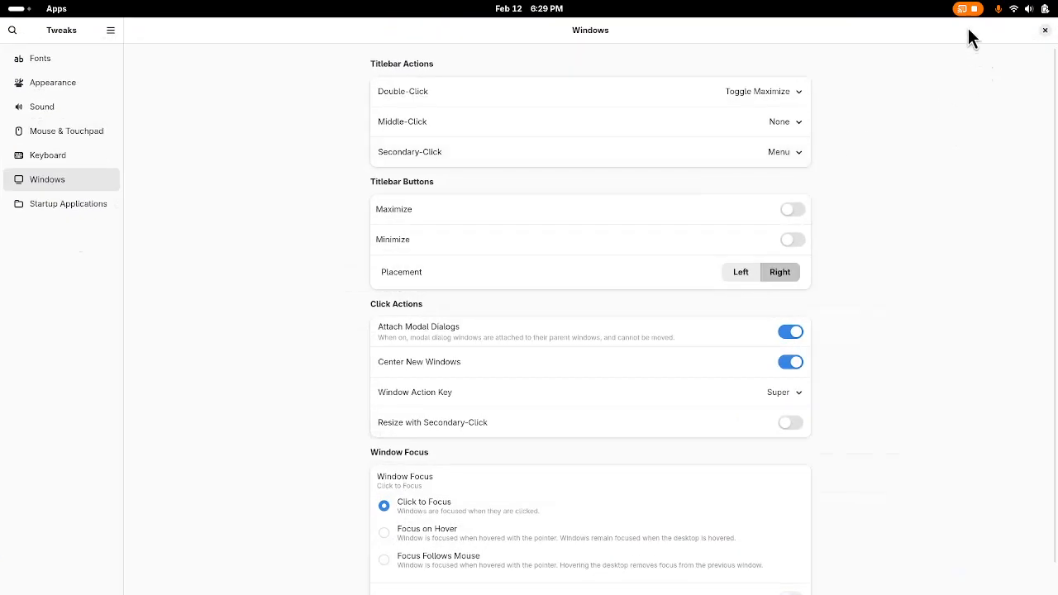
double_click(968, 29)
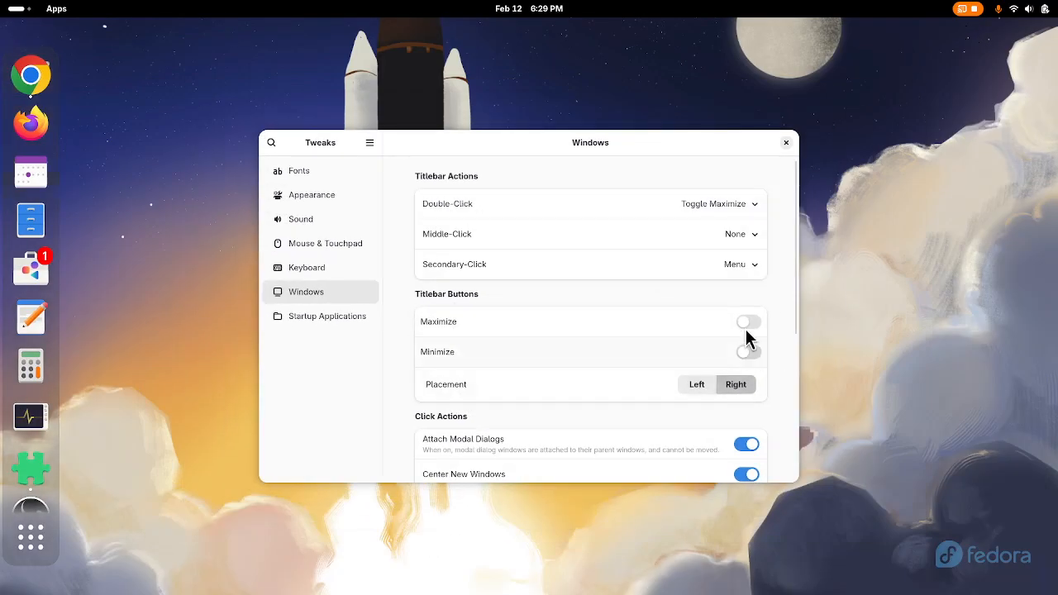
- Turn the Maximize and Minimize titlebar buttons back on, and close the Tweaks and Extensions windows
click(749, 321)
click(786, 143)
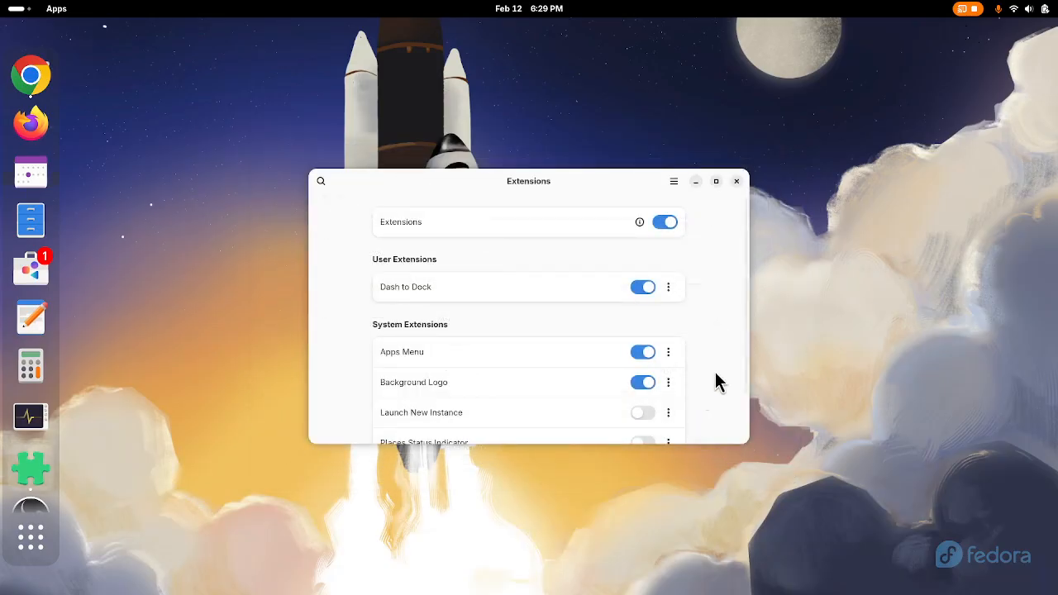
click(738, 181)
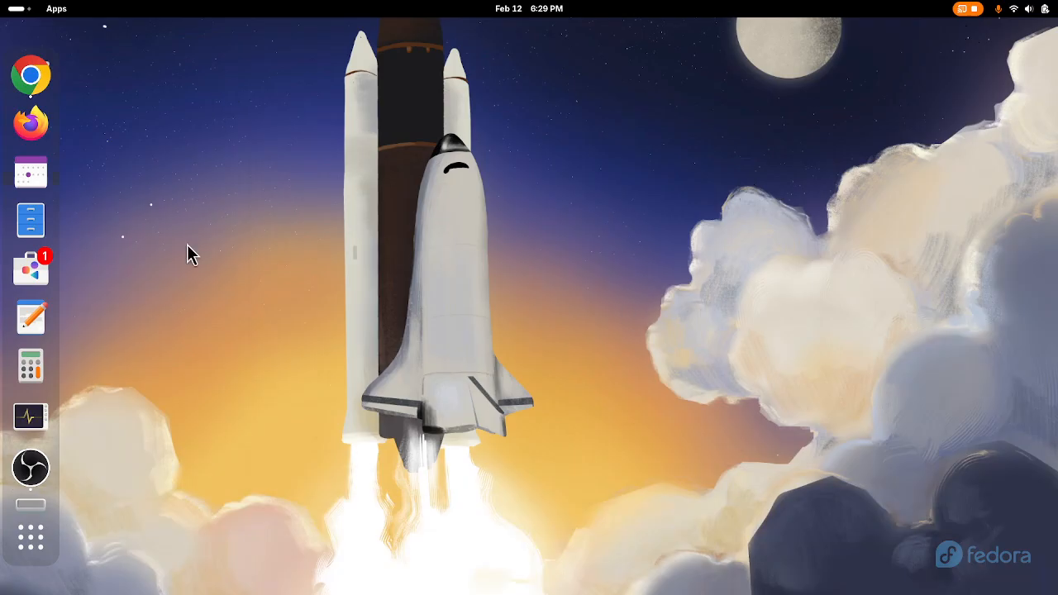
- Browse both pages of the application grid, and view Disks from the System folder before closing it
click(30, 539)
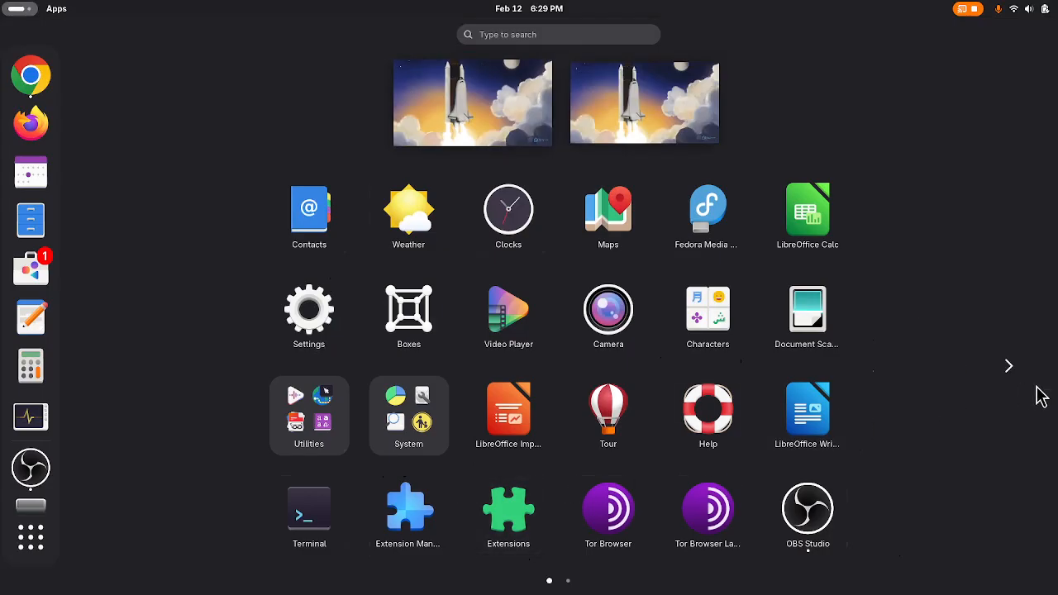
click(1007, 370)
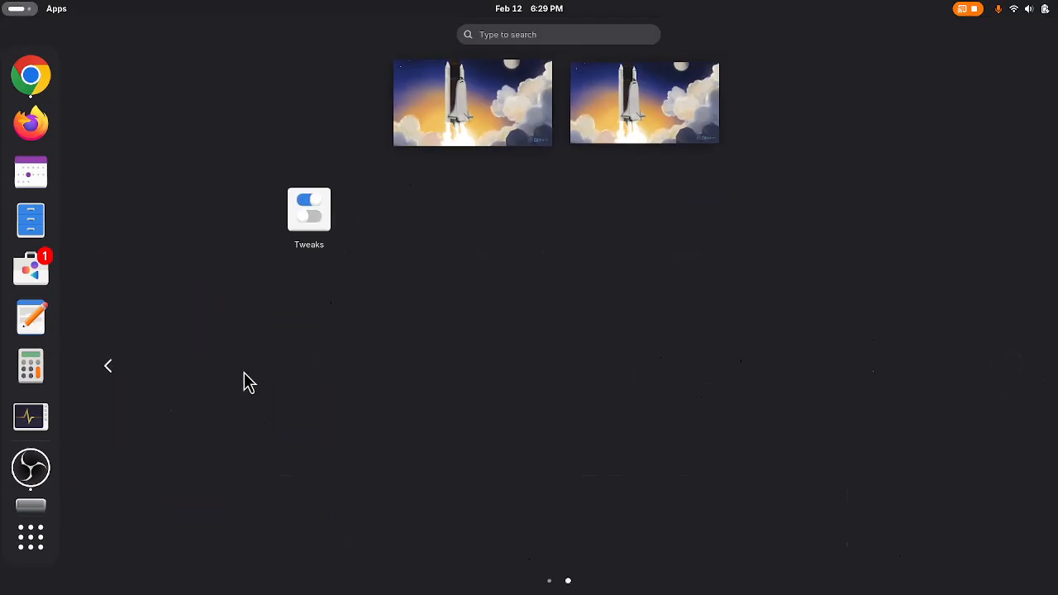
click(110, 368)
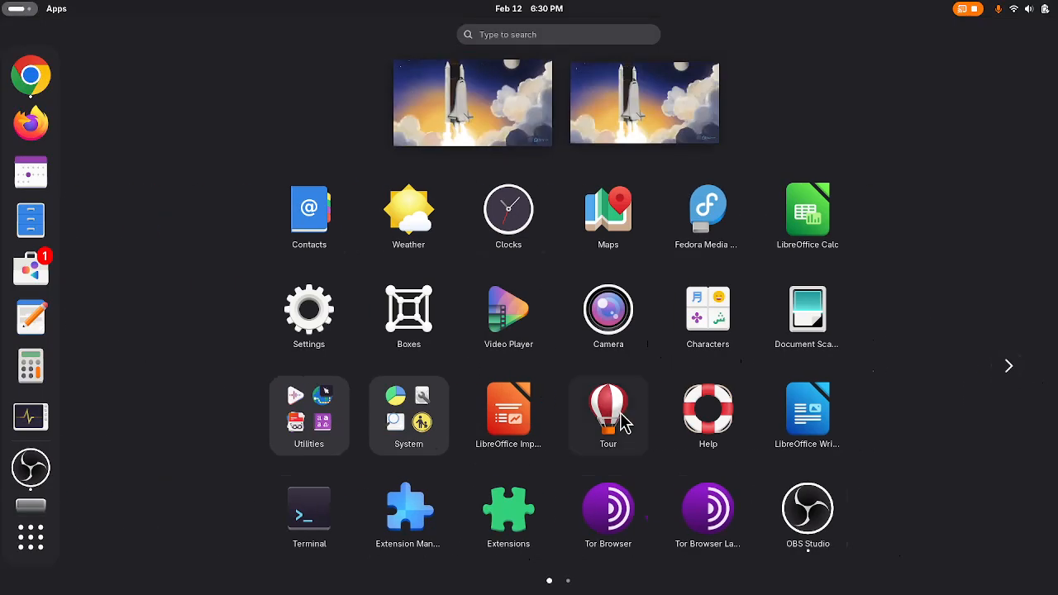
click(396, 436)
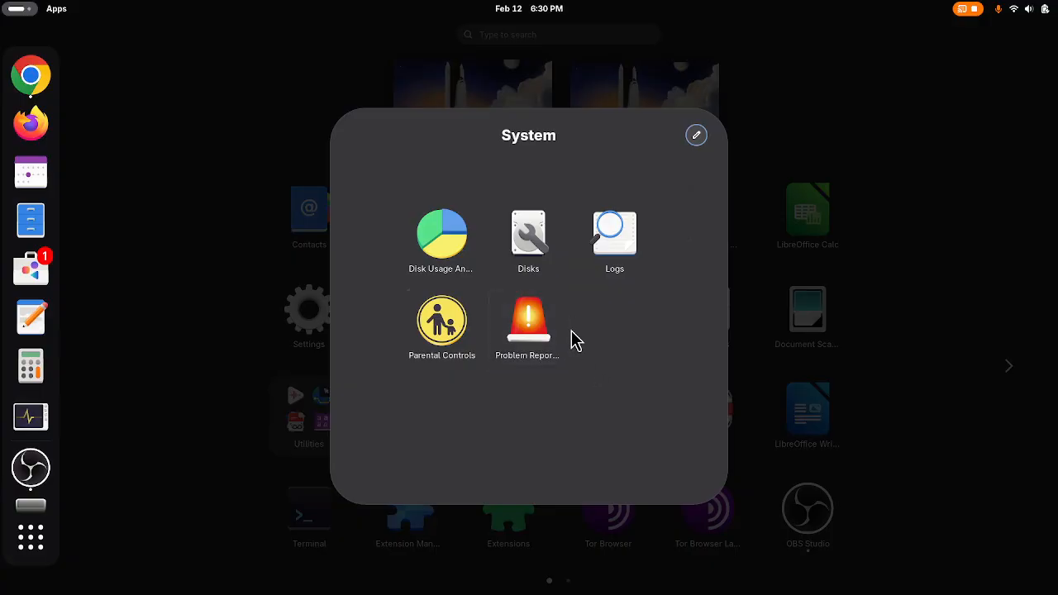
click(546, 263)
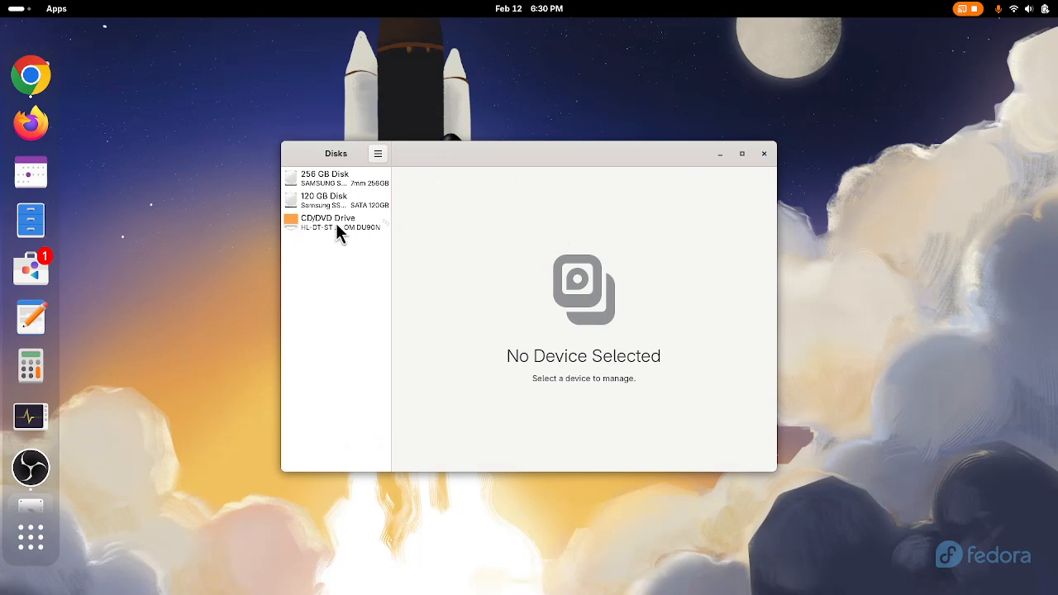
click(763, 155)
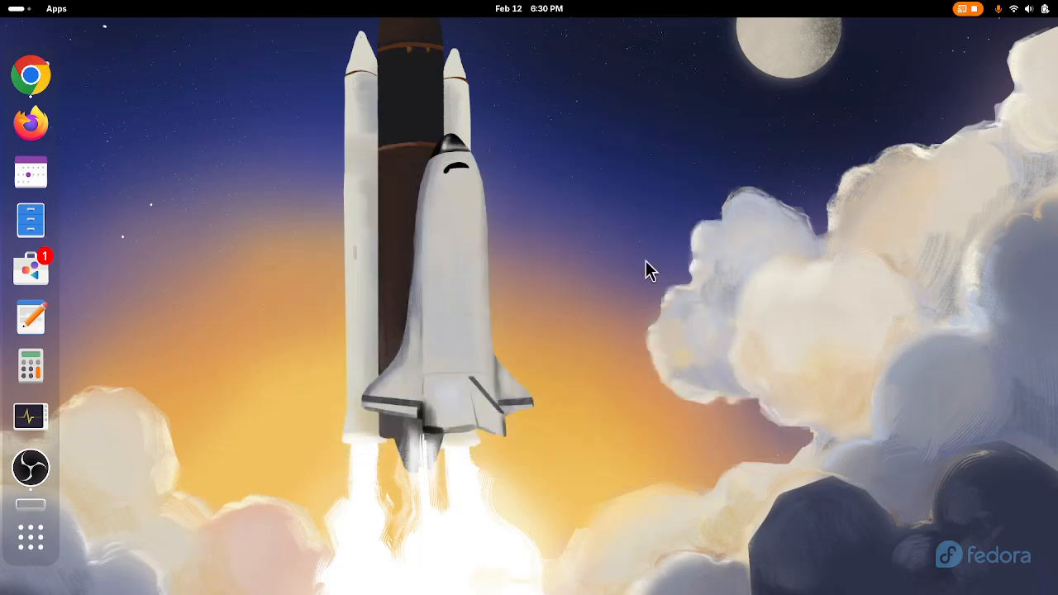
- Look through the apps in the application grid's Utilities folder and return to the desktop
click(31, 538)
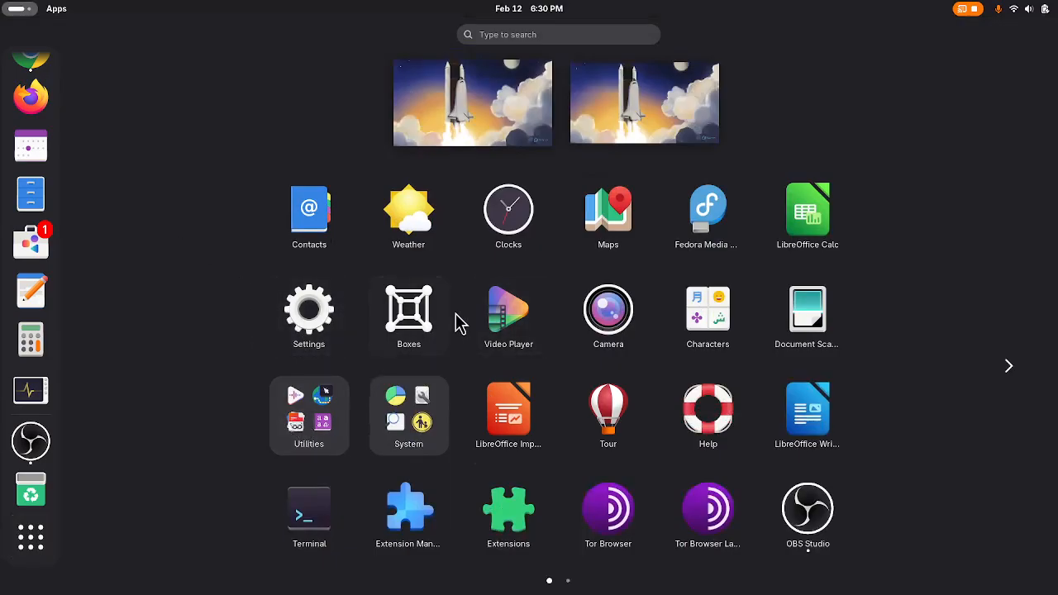
click(307, 430)
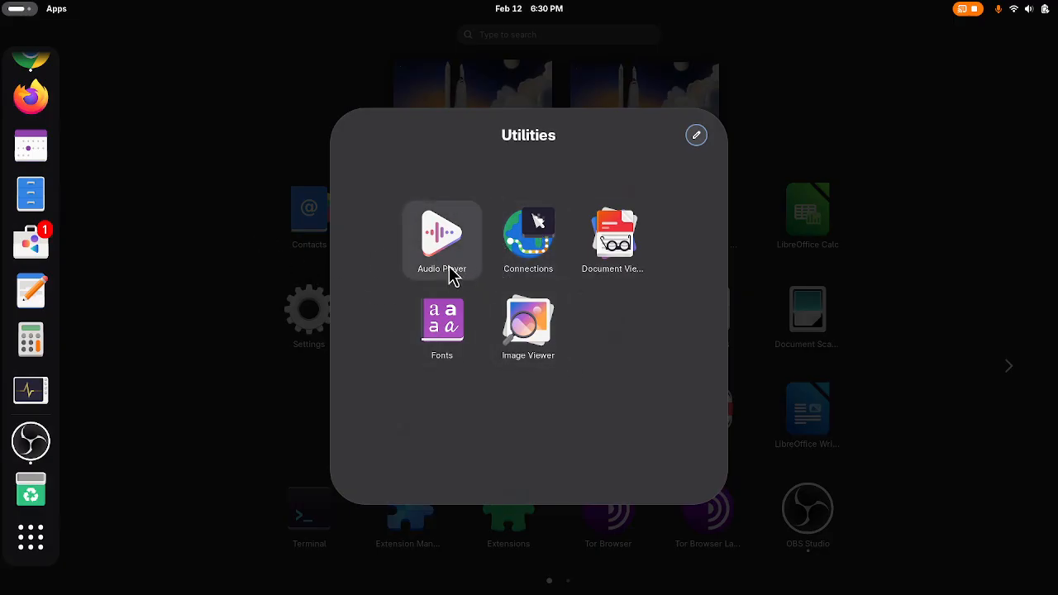
click(952, 324)
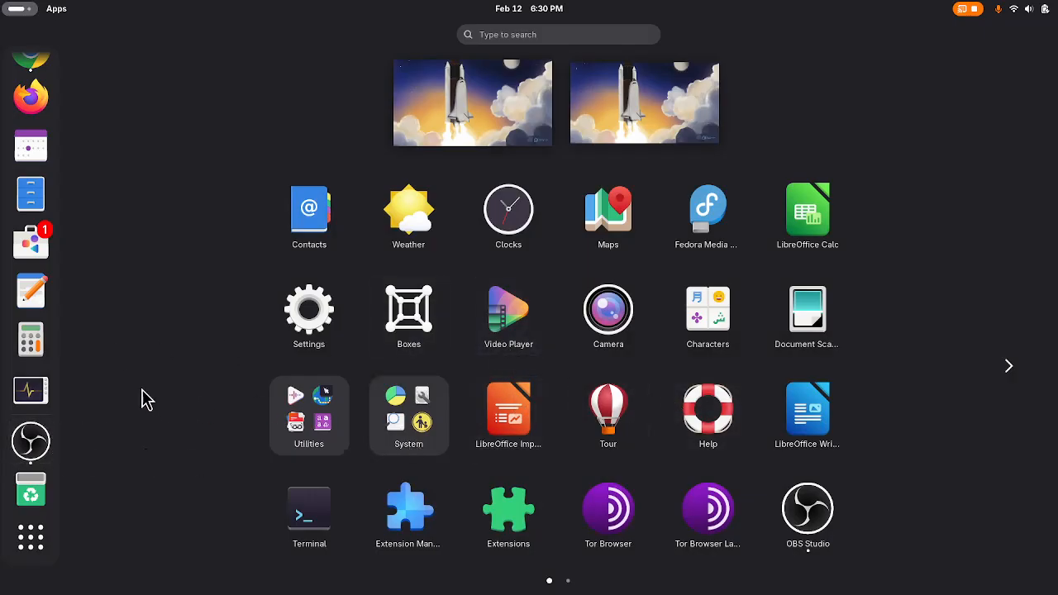
click(31, 537)
- Review the application categories in the Apps menu and close it
click(56, 9)
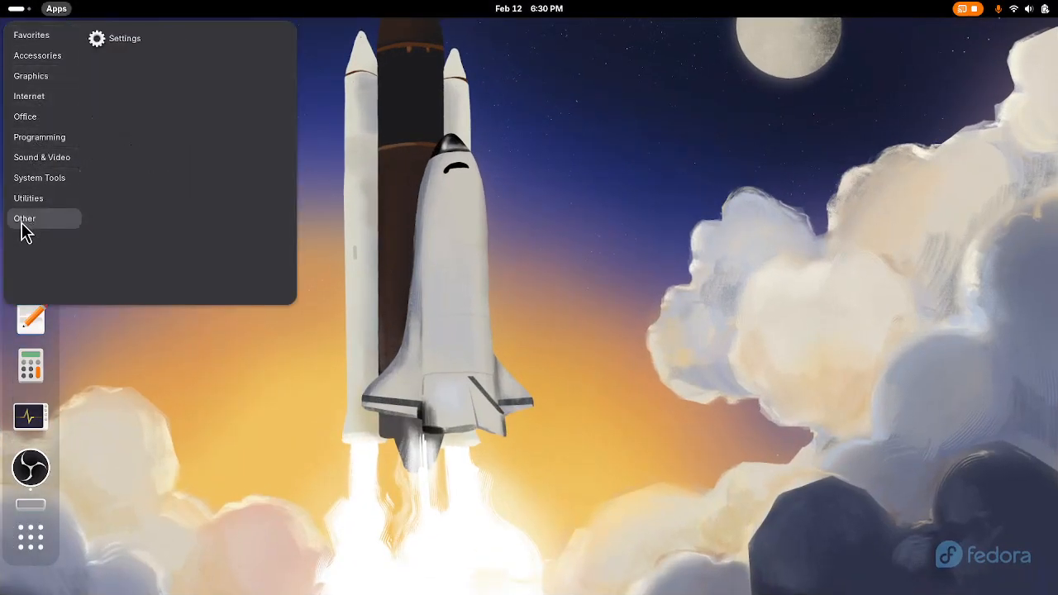
click(53, 9)
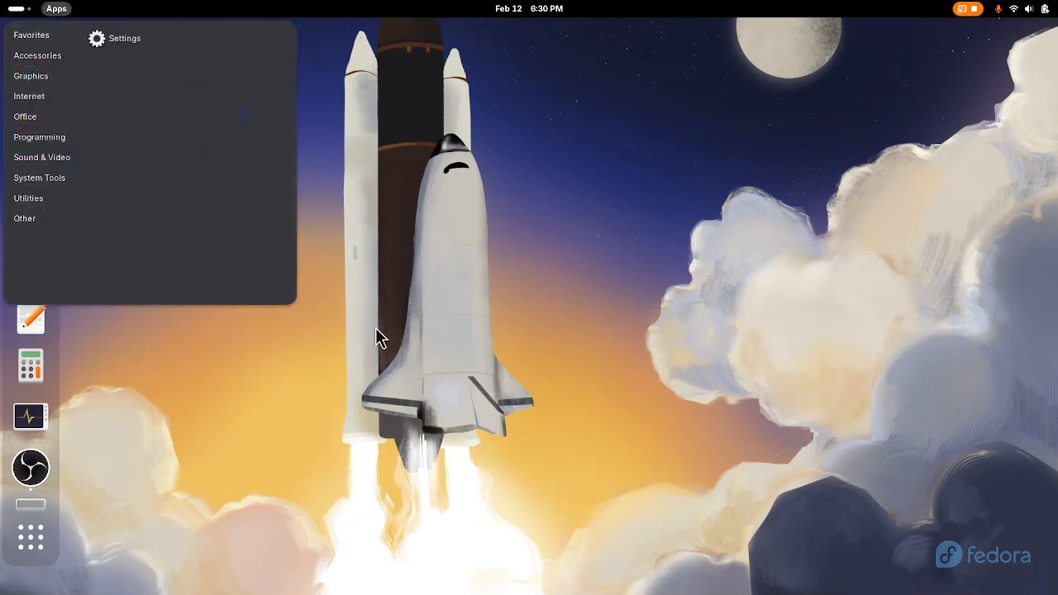
click(348, 171)
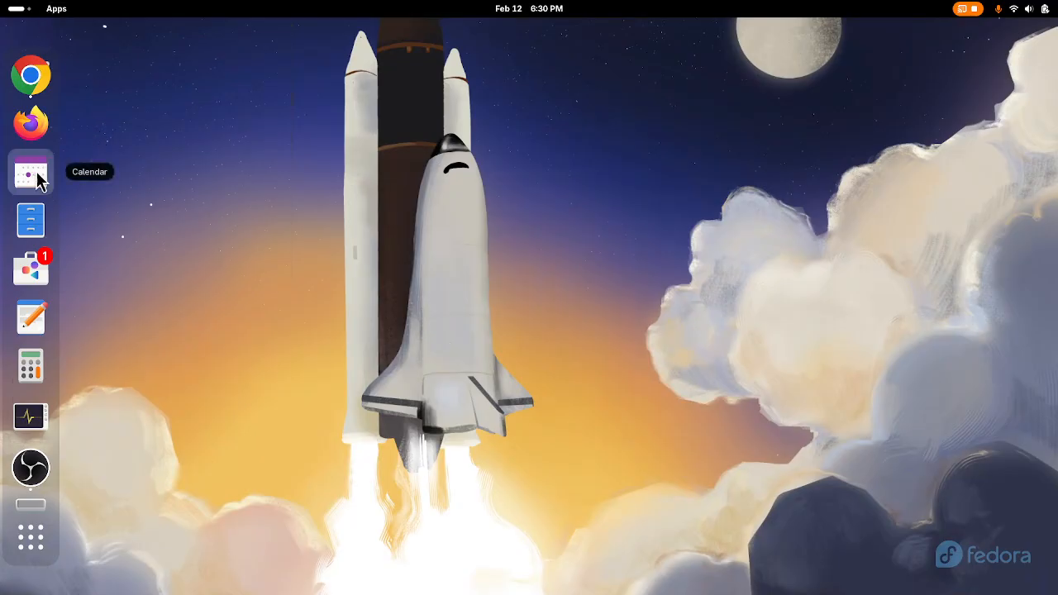
- Open Software's list of installed apps, check the package sources offered for Boxes, and return to the list
click(34, 271)
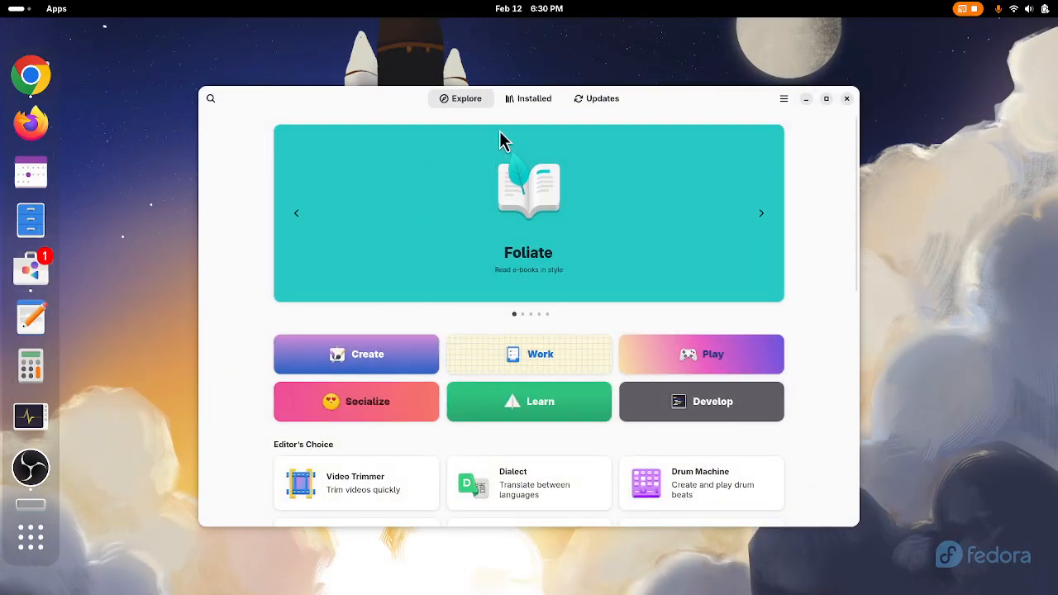
click(527, 101)
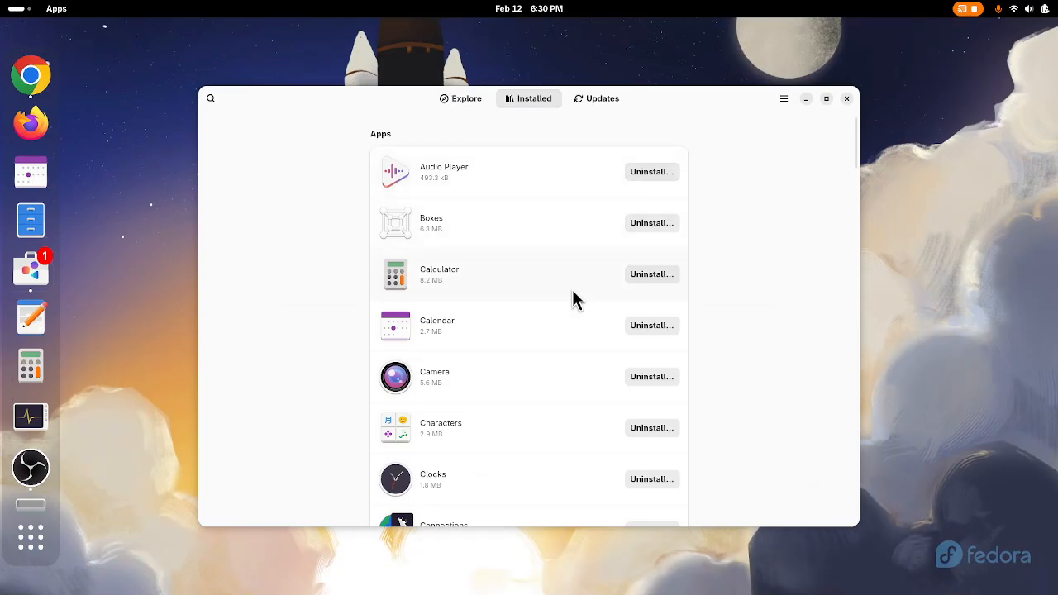
click(443, 226)
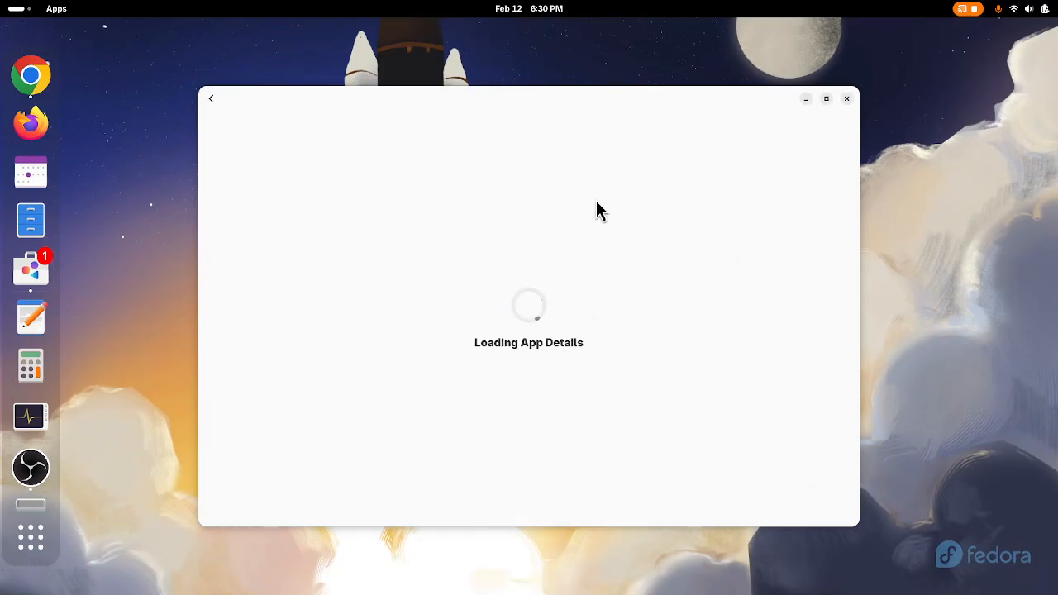
click(753, 175)
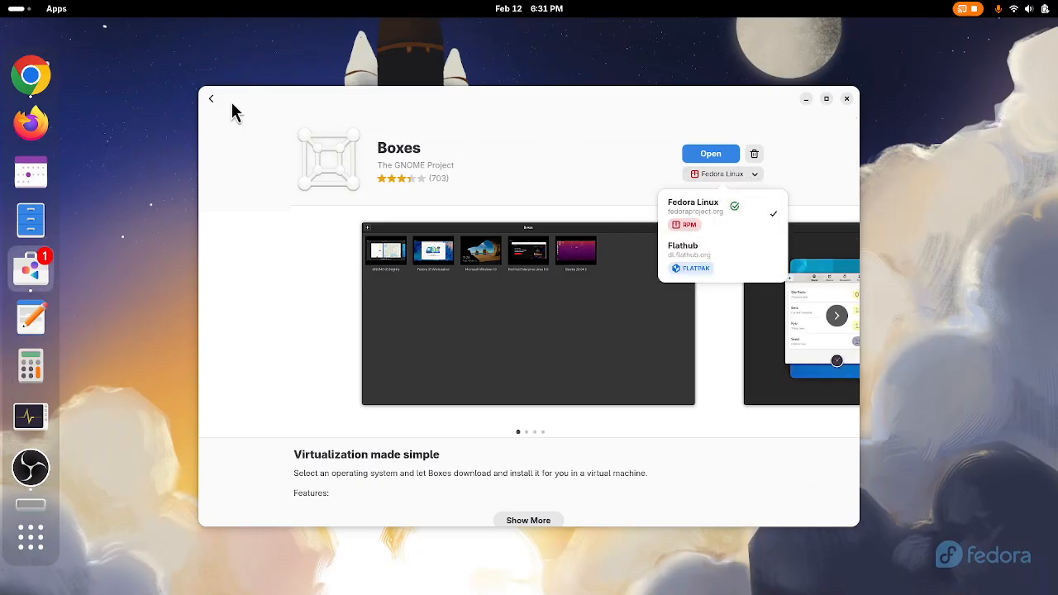
click(206, 101)
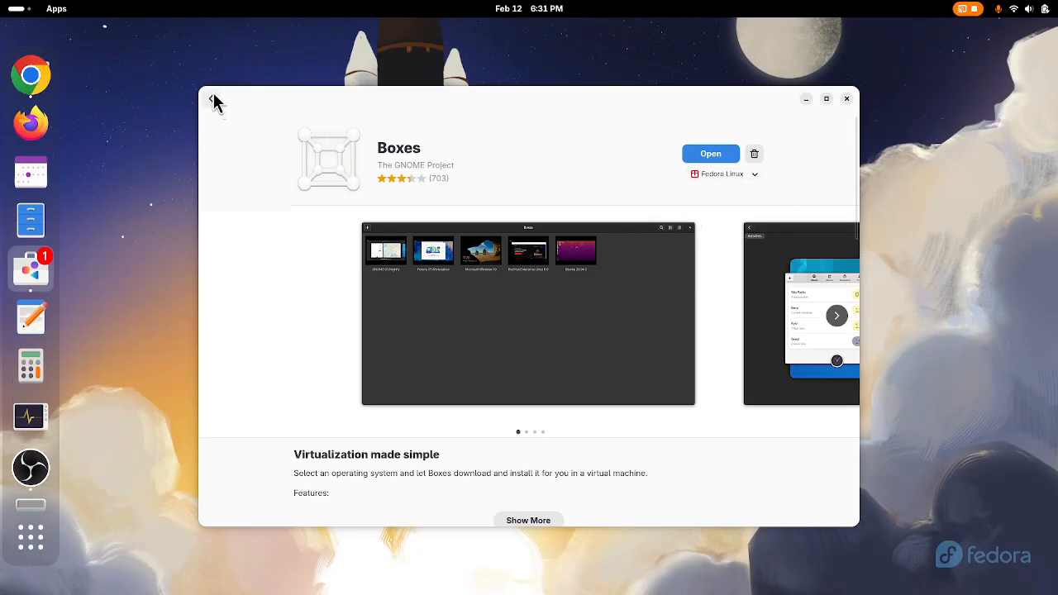
click(212, 99)
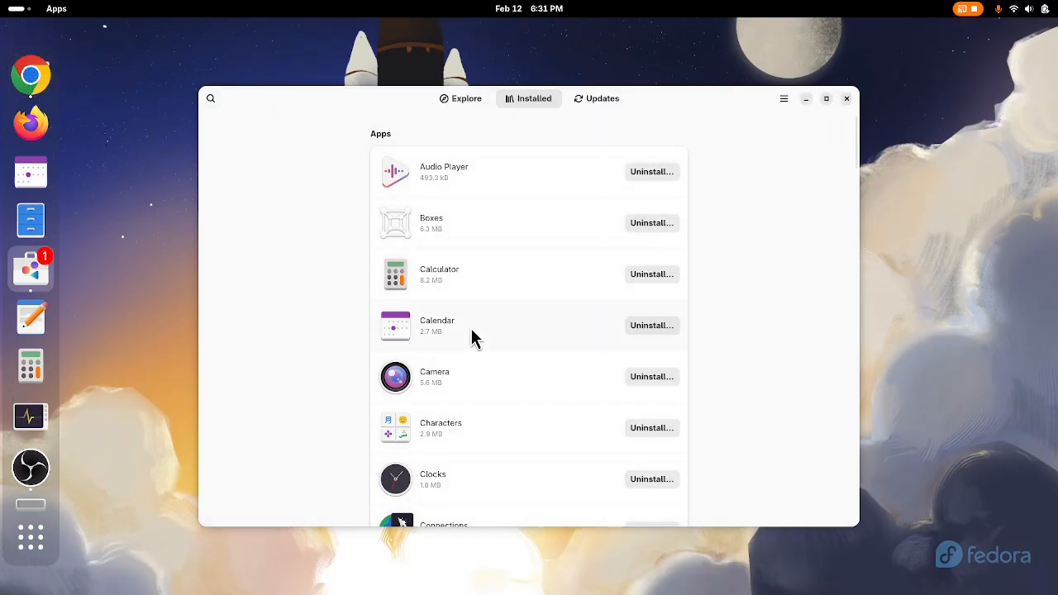
- Find Google Chrome among the installed apps, check its package sources, and return to the installed list
scroll(473, 336, down, 10)
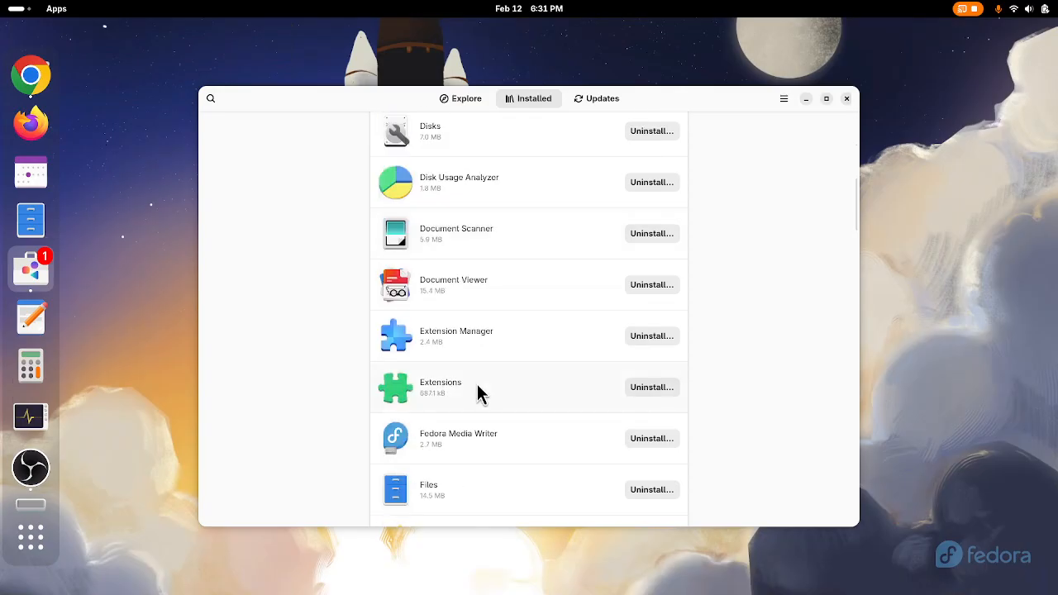
scroll(480, 393, down, 8)
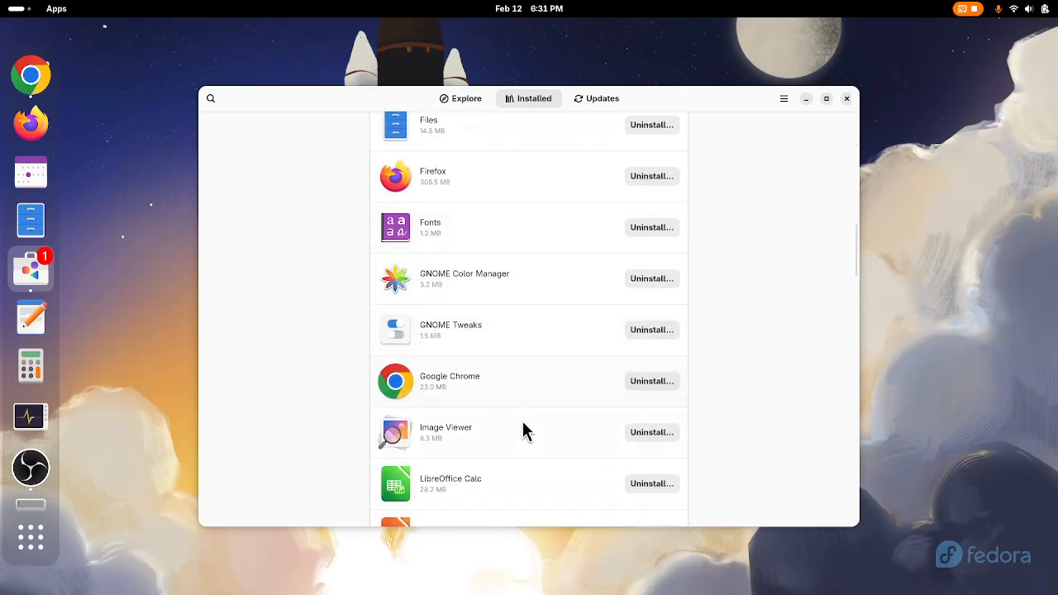
click(597, 390)
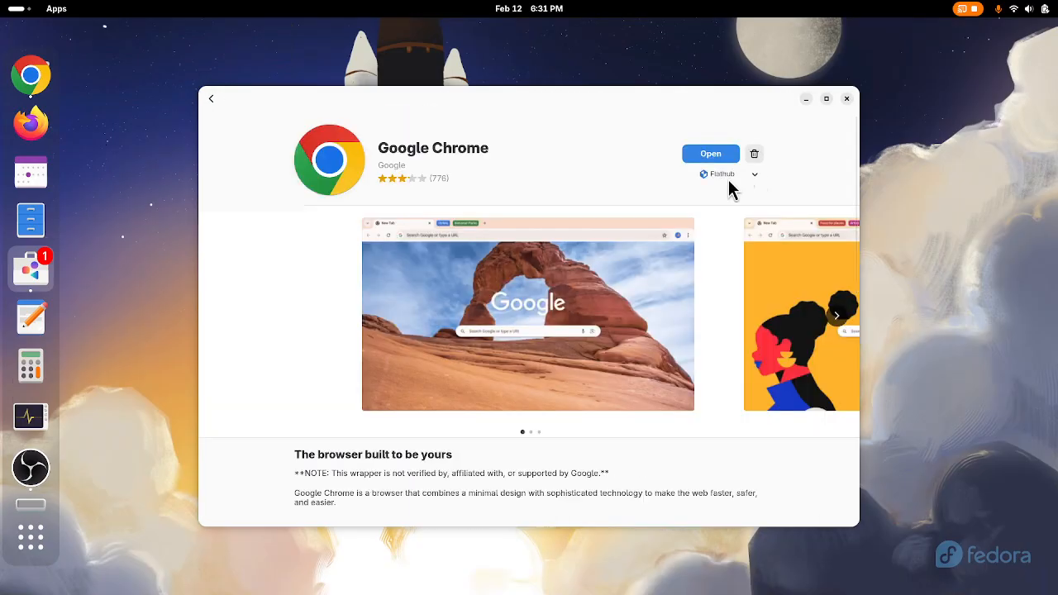
click(752, 177)
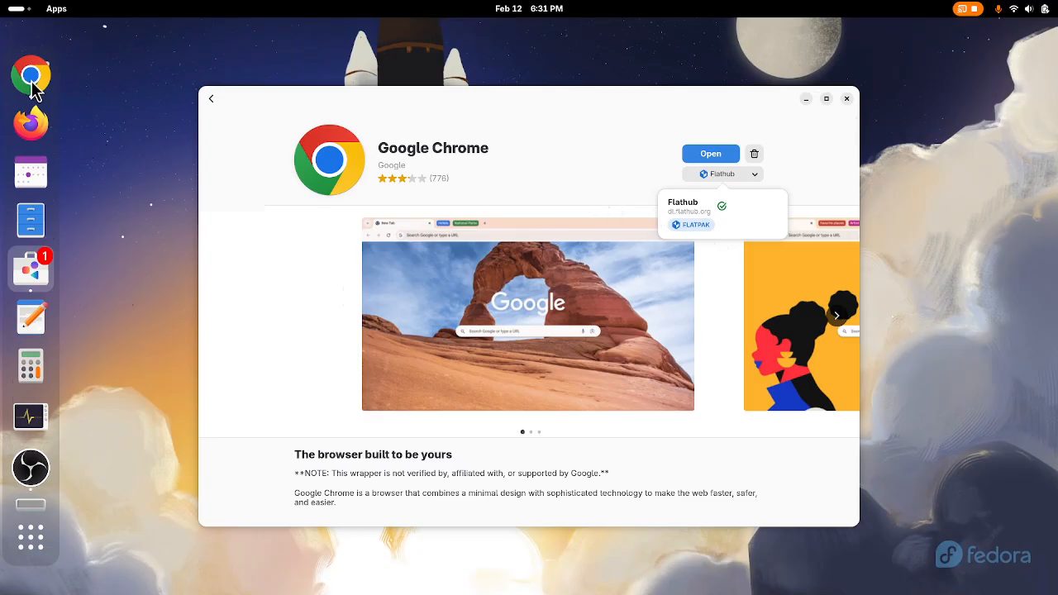
click(210, 97)
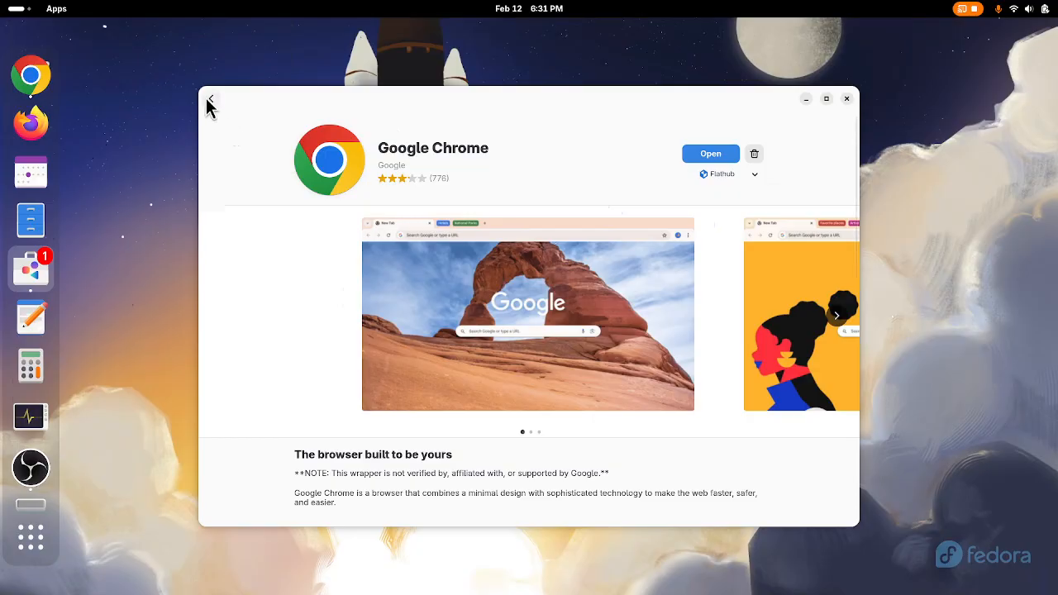
click(208, 100)
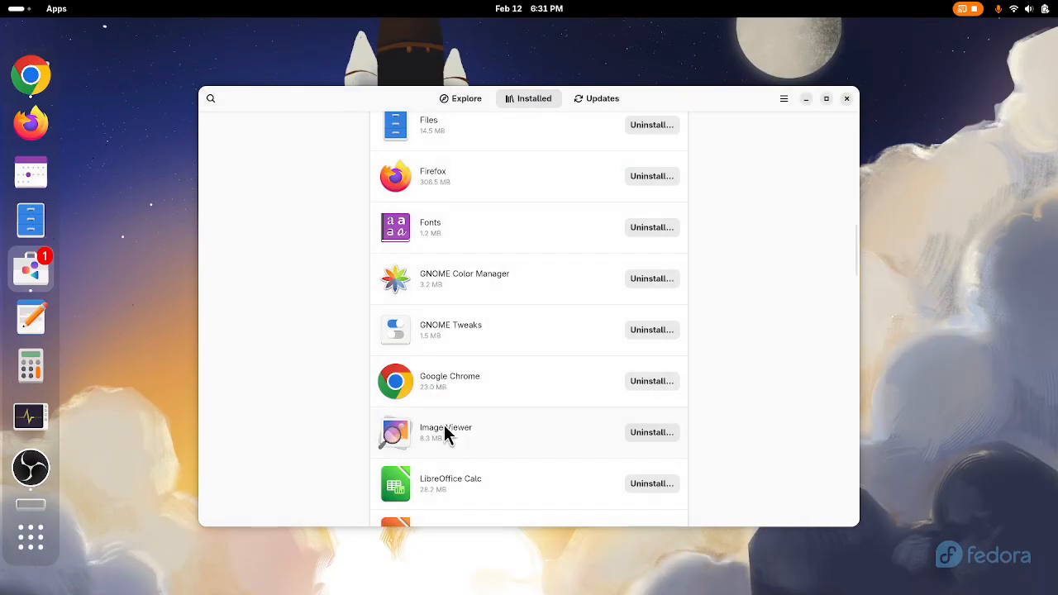
- Look through the installed apps down to System Apps, check Extension Manager's package sources, and return to the list
scroll(443, 430, down, 2)
scroll(443, 438, down, 15)
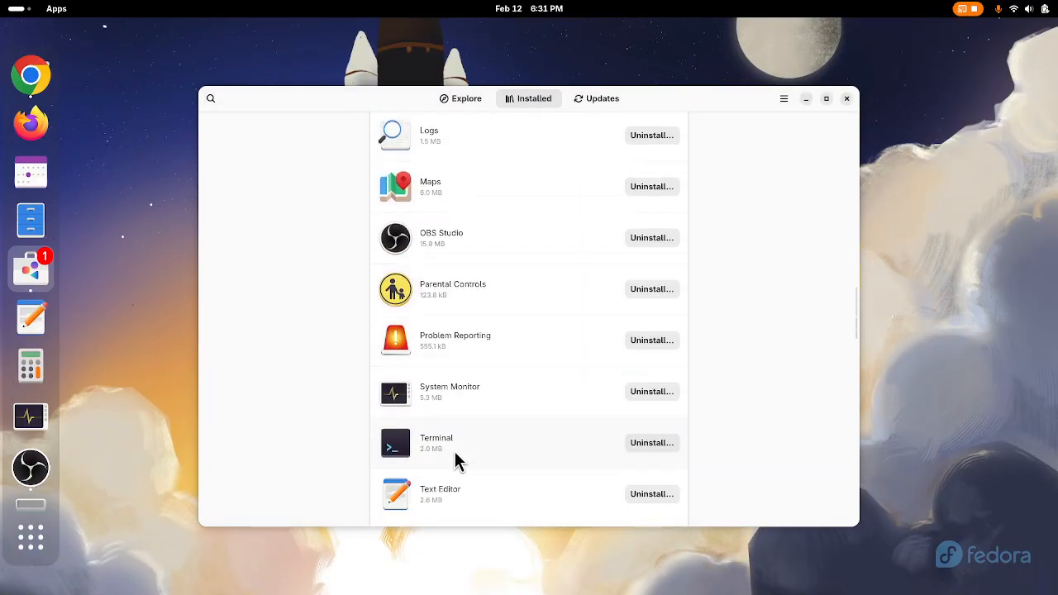
scroll(463, 448, down, 1)
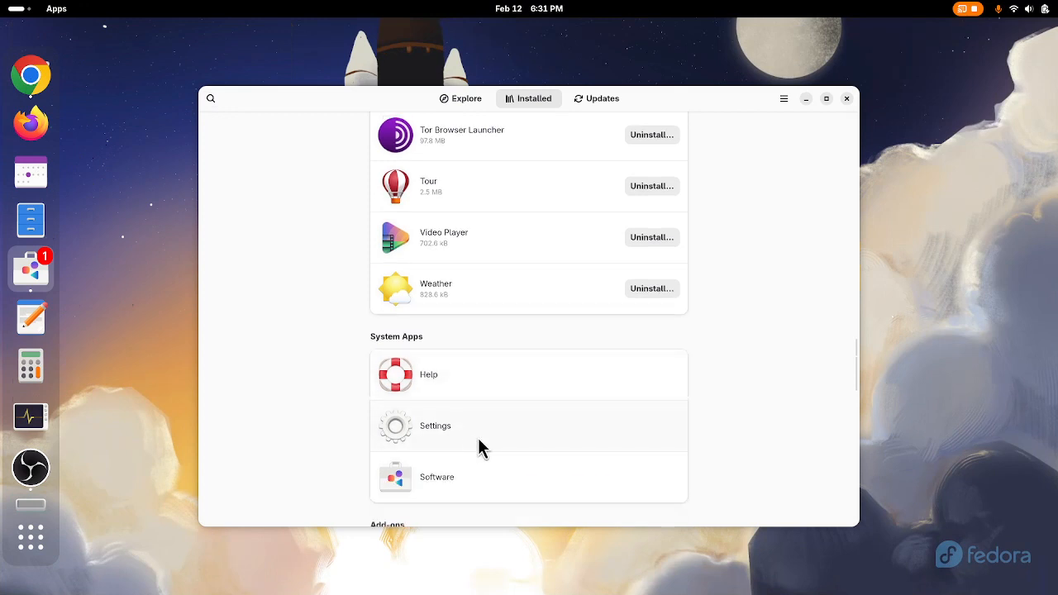
scroll(482, 446, up, 20)
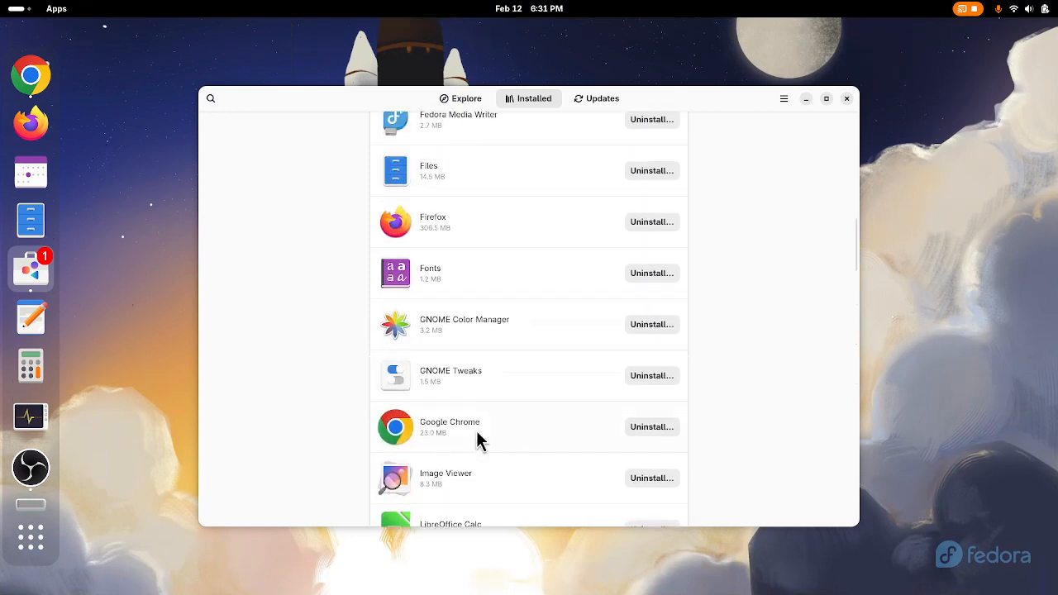
scroll(476, 430, up, 7)
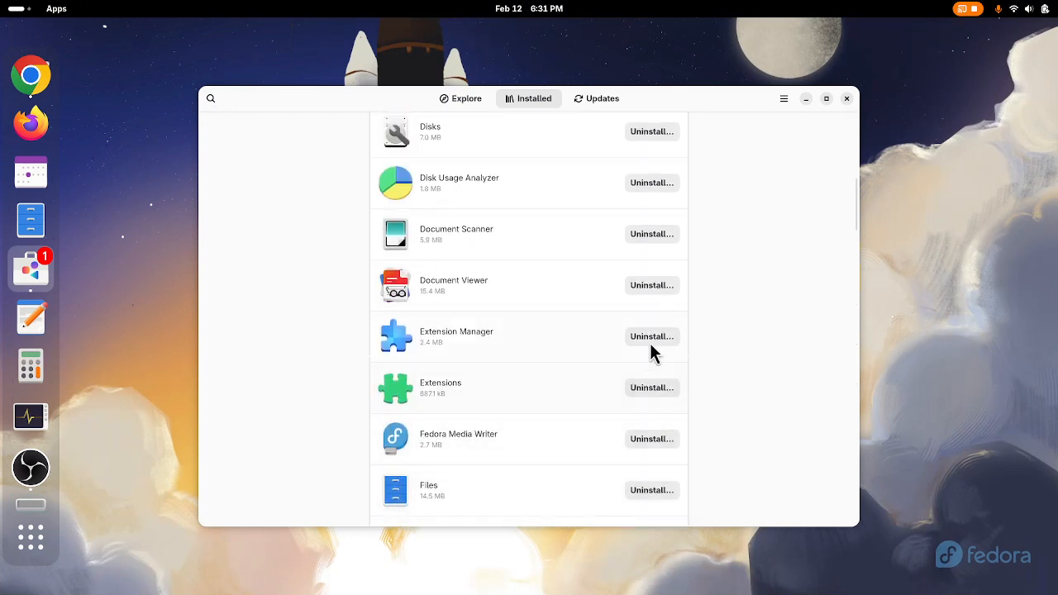
click(558, 344)
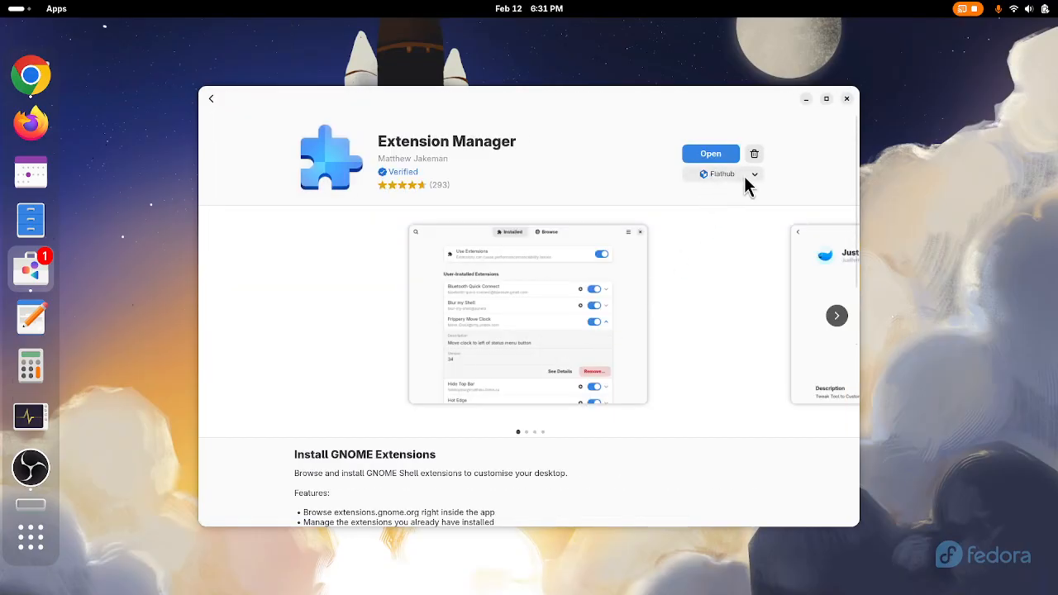
click(747, 176)
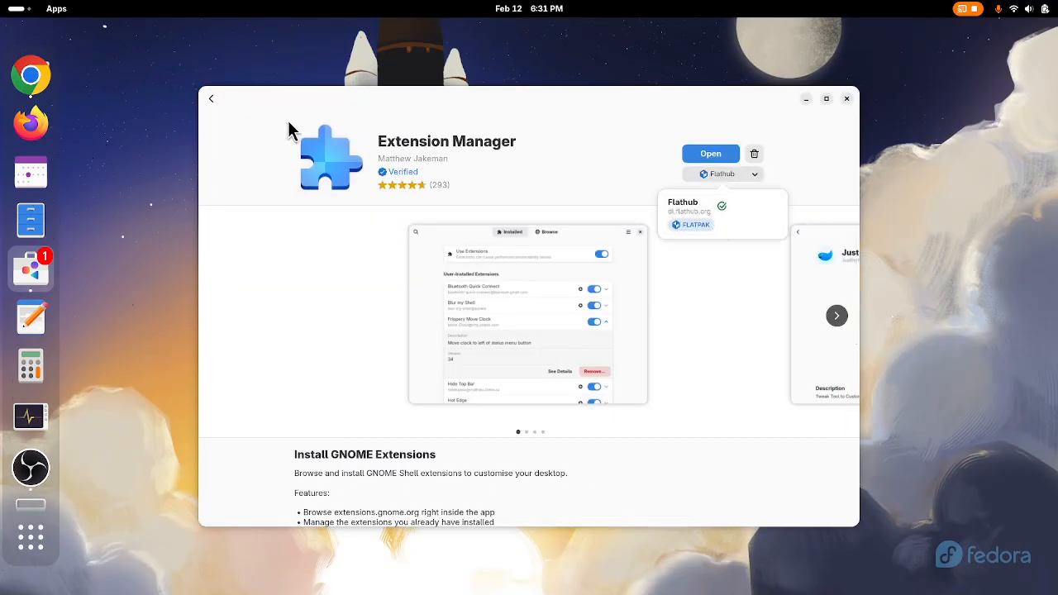
click(221, 97)
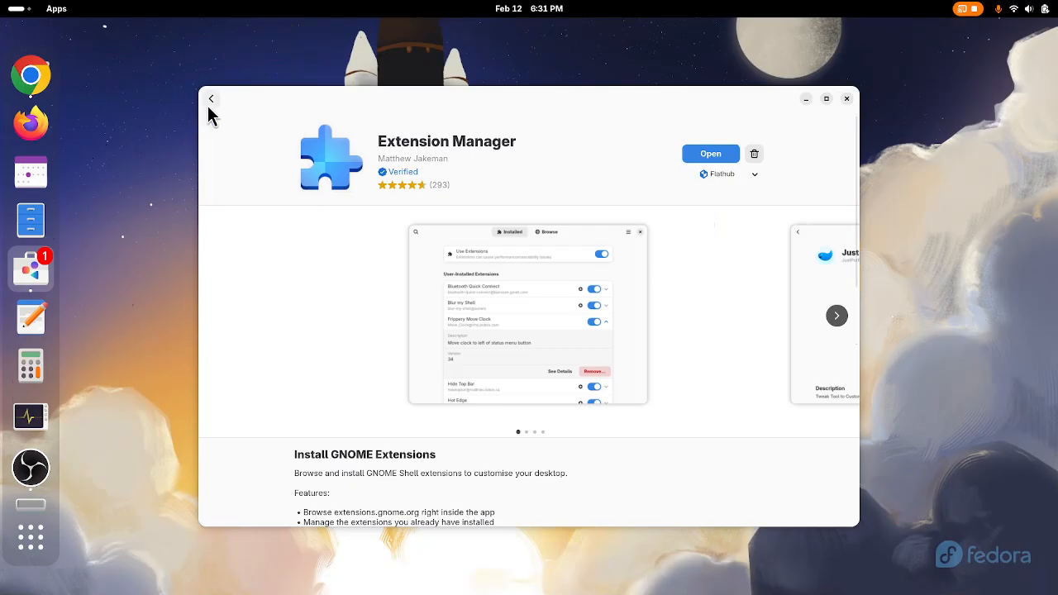
click(213, 108)
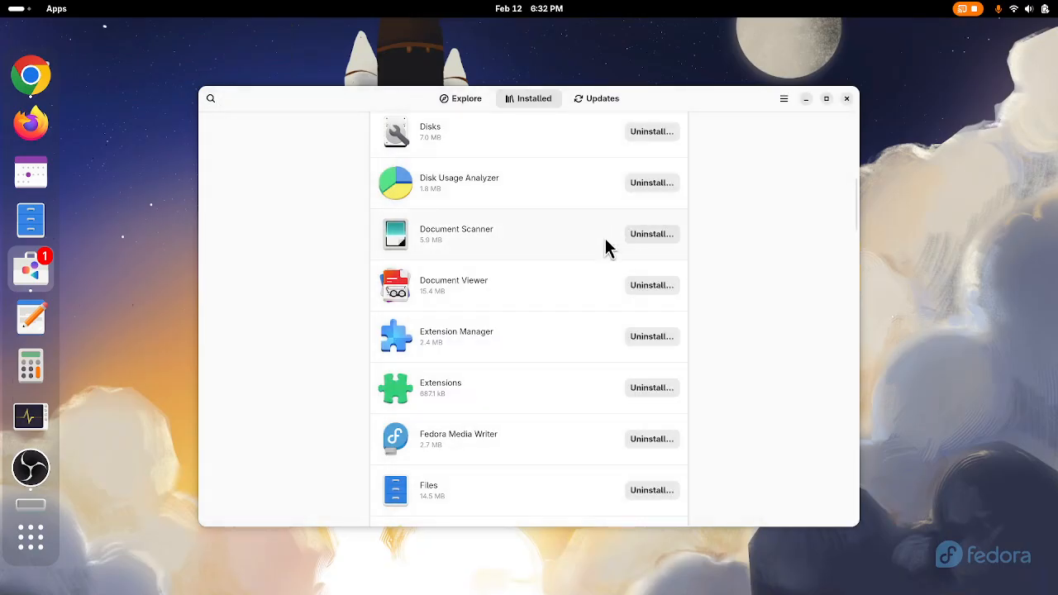
- Check the package sources offered for the Extensions app and return to the installed list
click(455, 400)
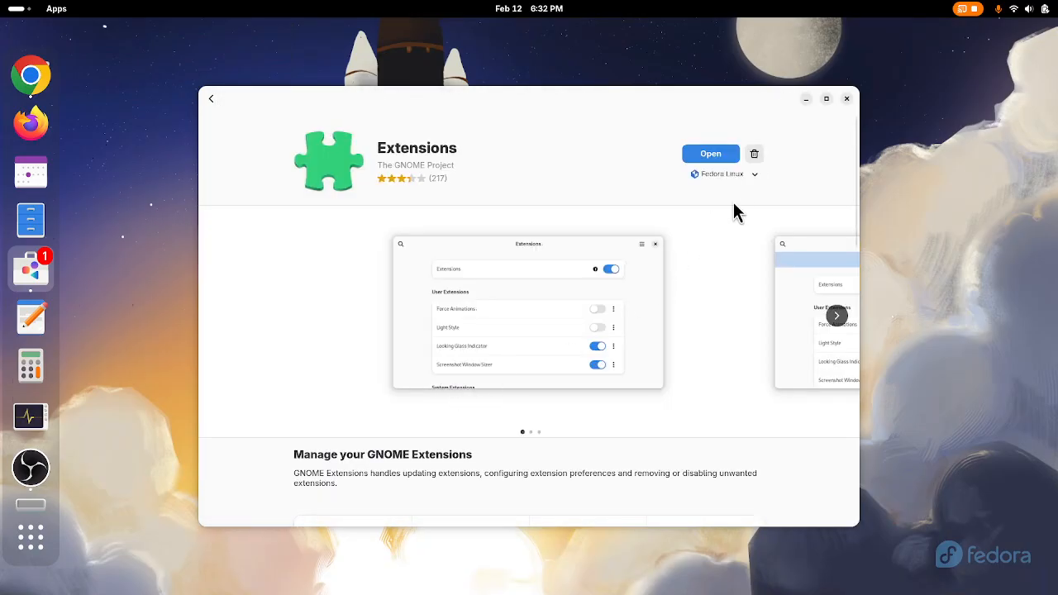
click(748, 175)
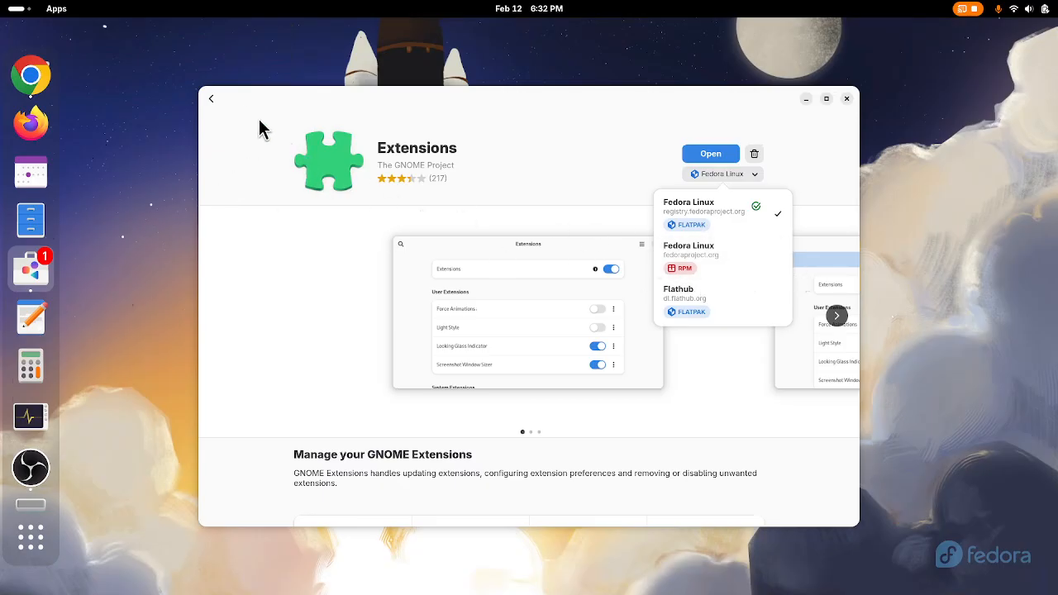
click(210, 99)
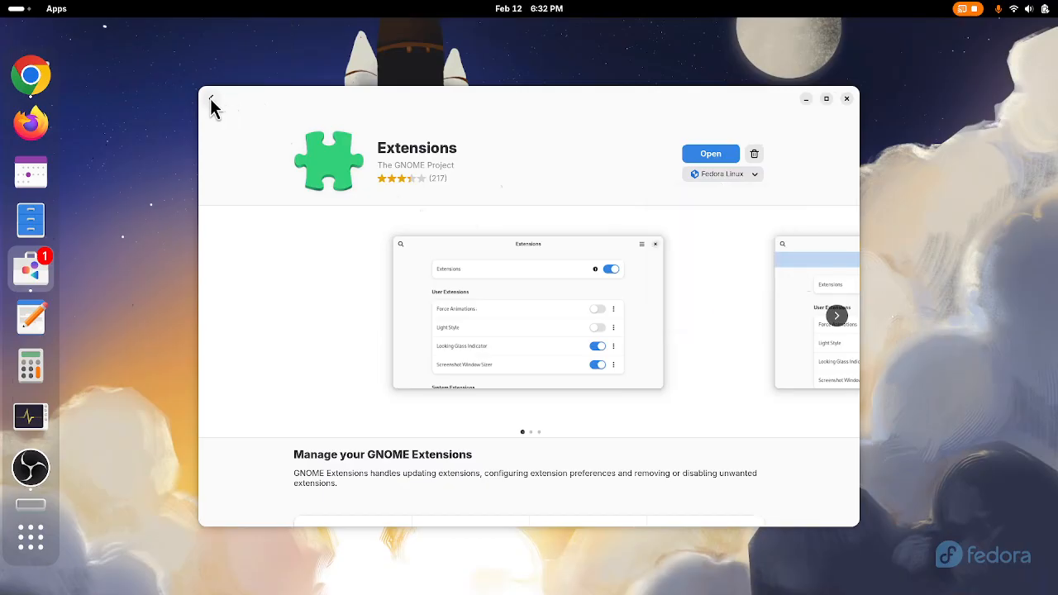
click(211, 98)
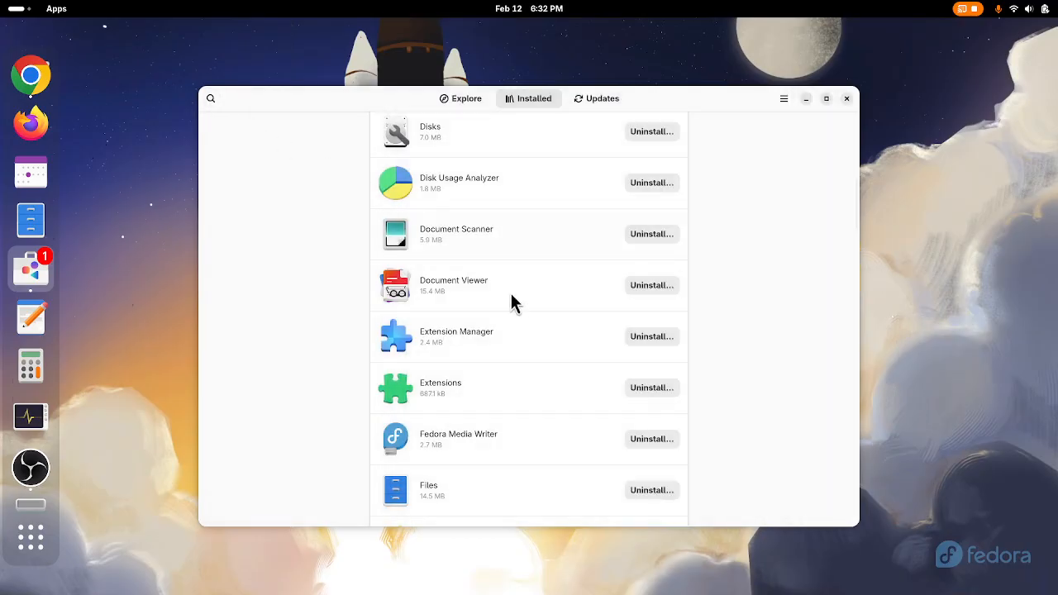
scroll(522, 380, down, 6)
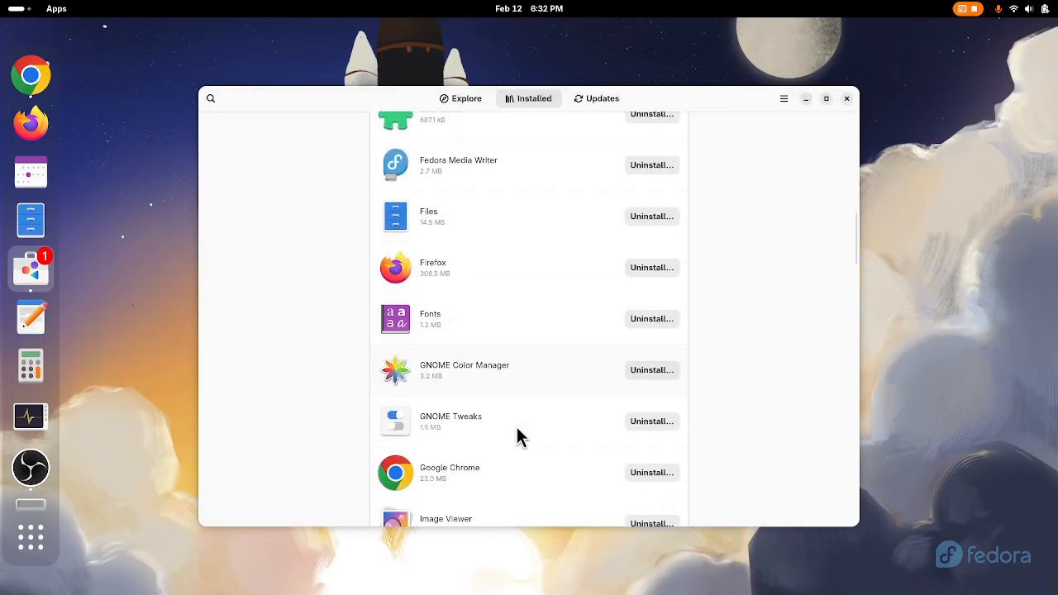
scroll(515, 436, up, 9)
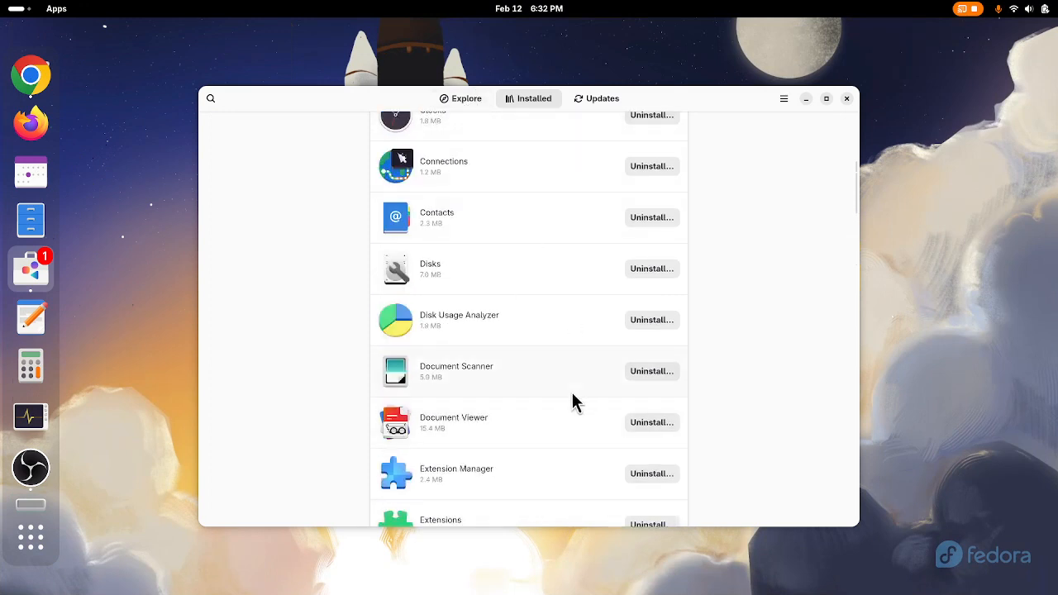
scroll(569, 405, down, 3)
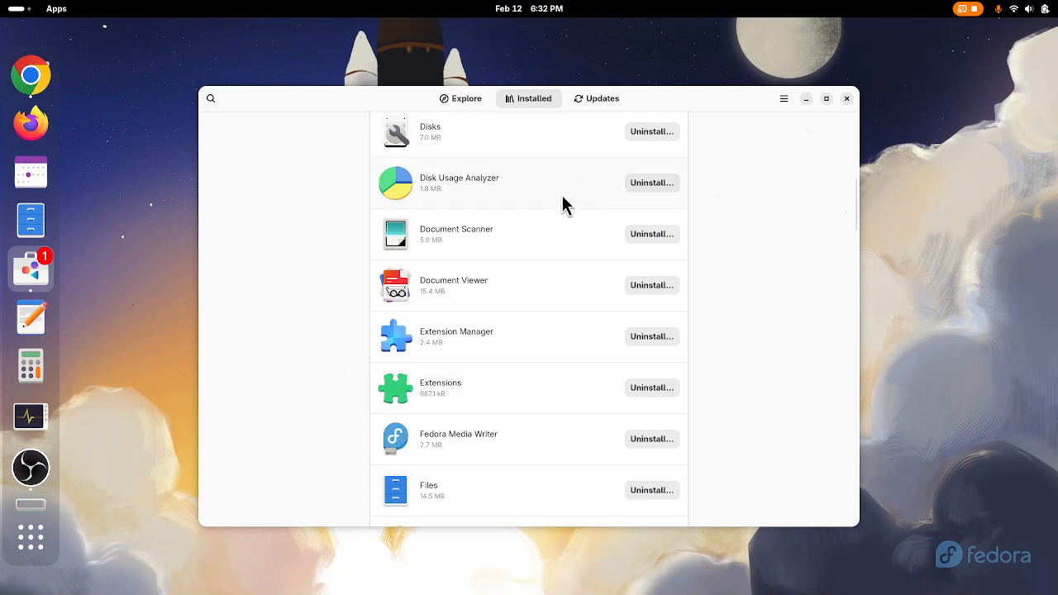
scroll(519, 370, down, 1)
scroll(496, 372, down, 1)
scroll(479, 371, up, 4)
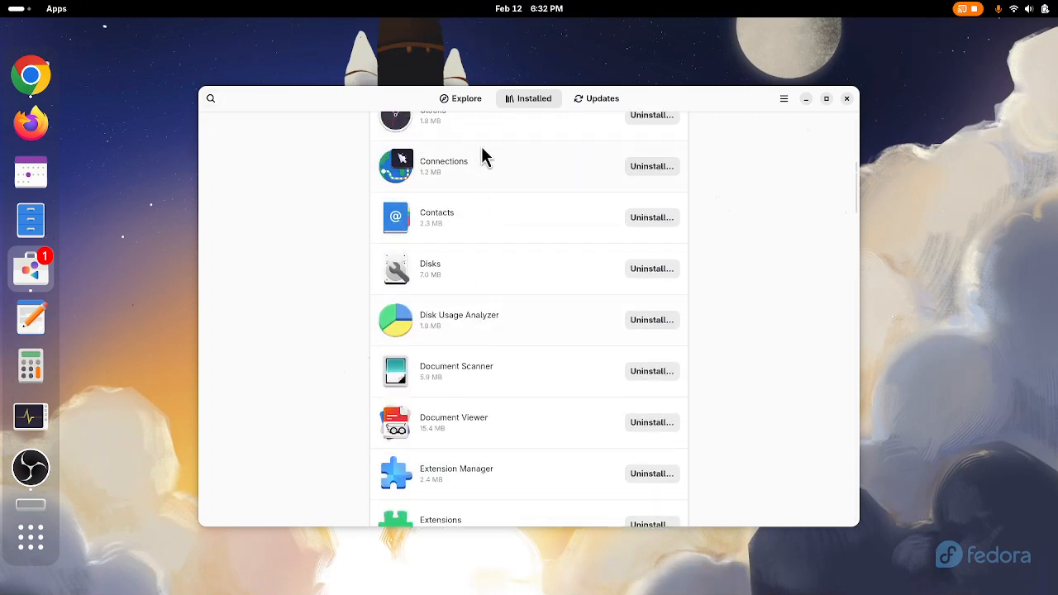
- Open the Play category from Software's Explore page and look over its Editor's Choice apps
click(469, 99)
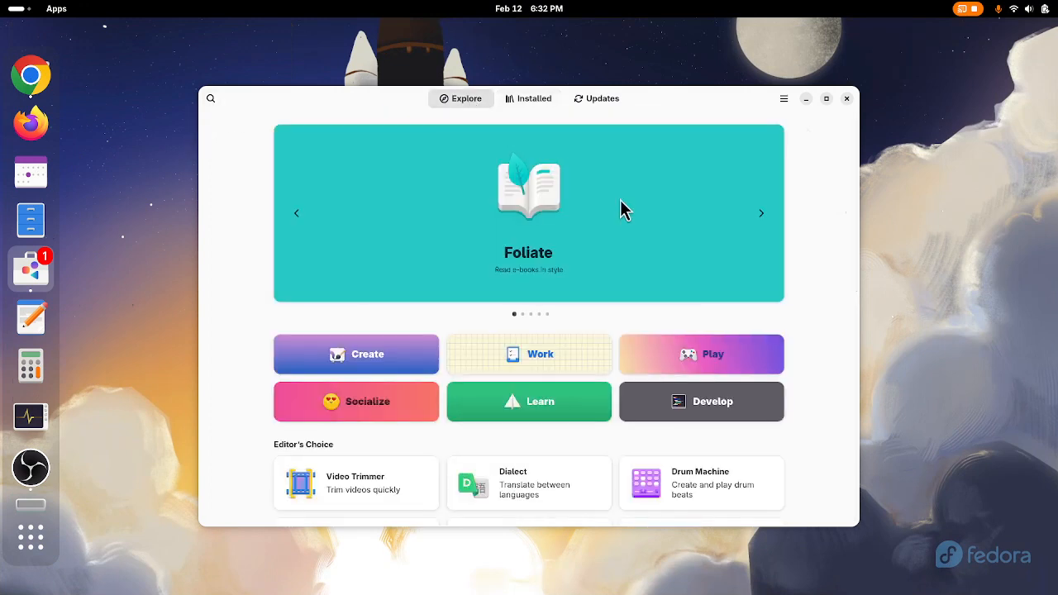
click(748, 371)
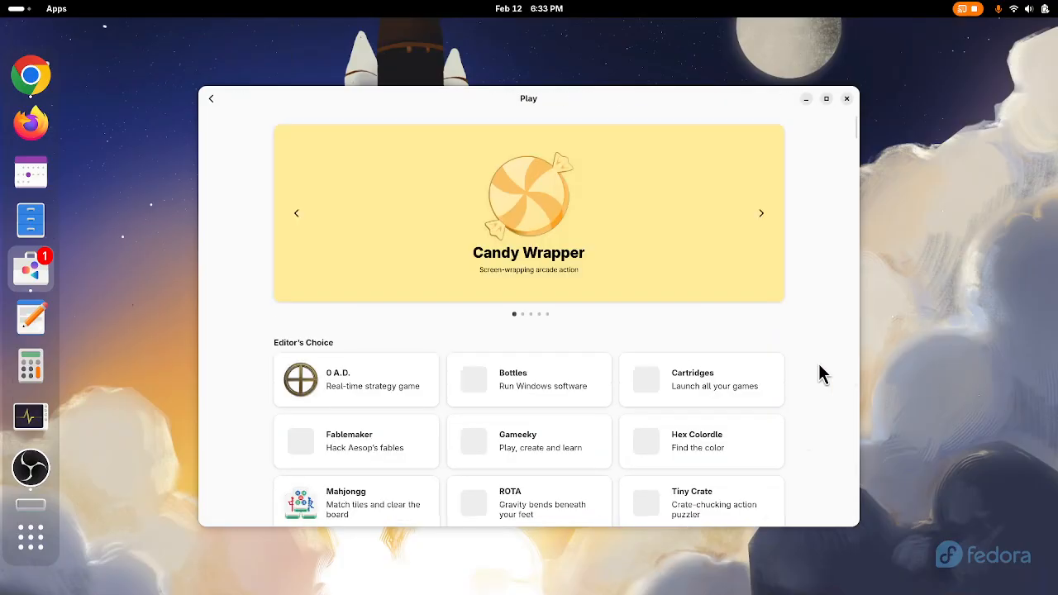
scroll(494, 389, down, 2)
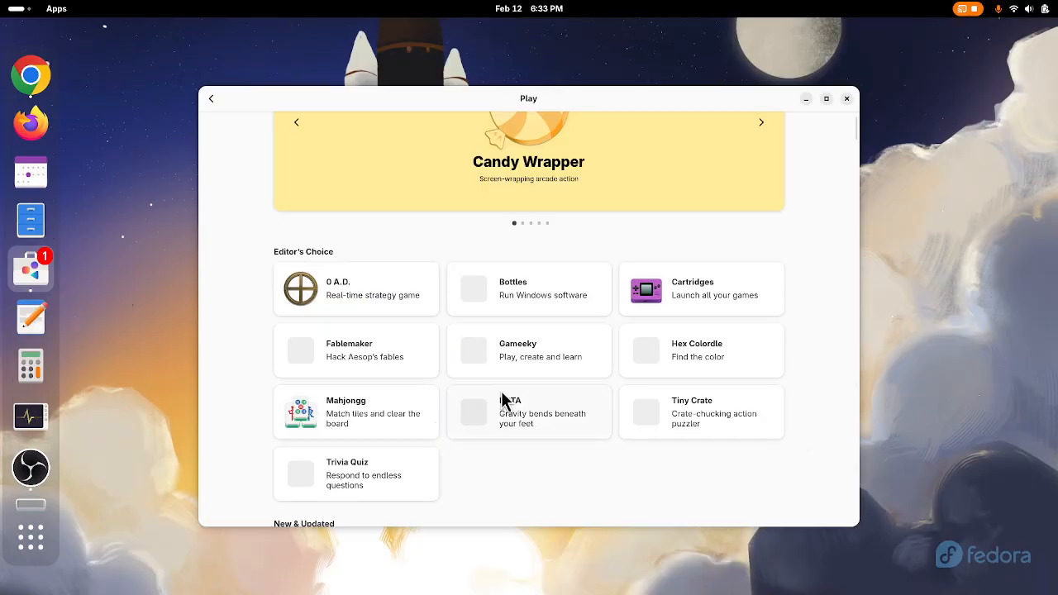
scroll(663, 423, down, 2)
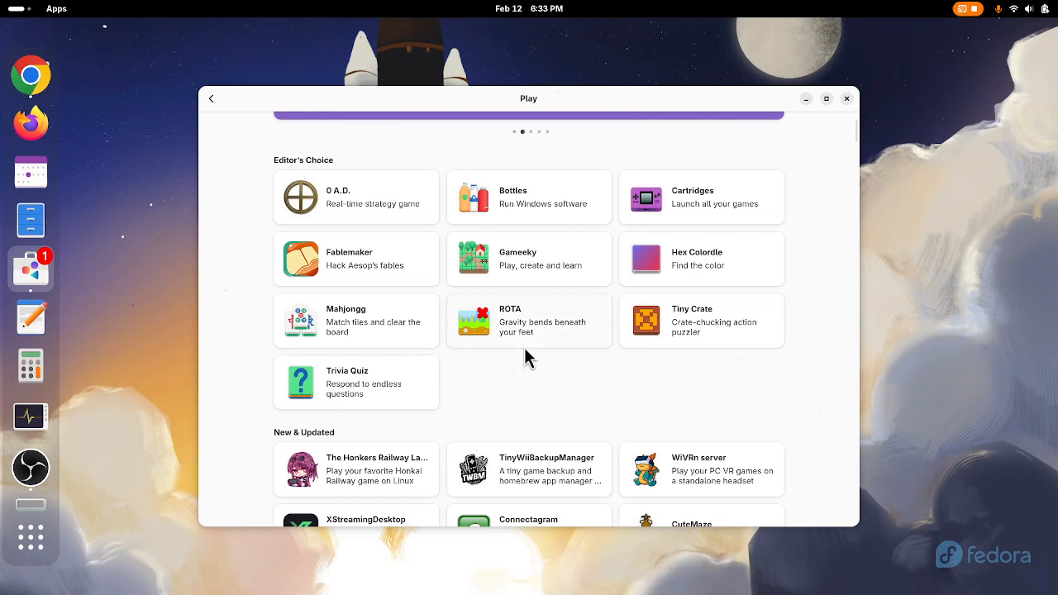
- View Gameeky's details, check its package sources, and return to the Play category
click(509, 262)
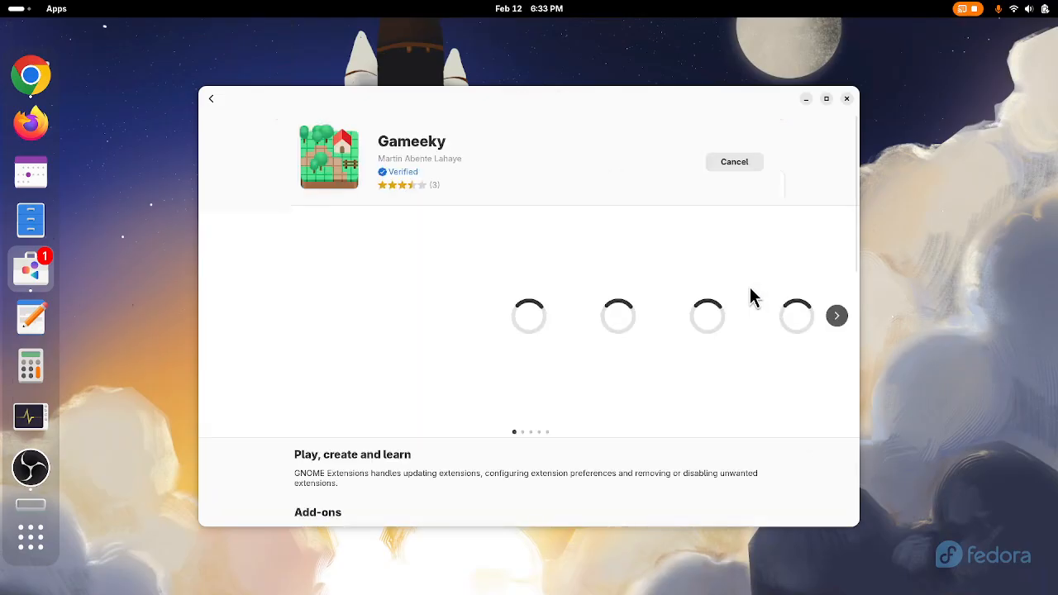
click(754, 175)
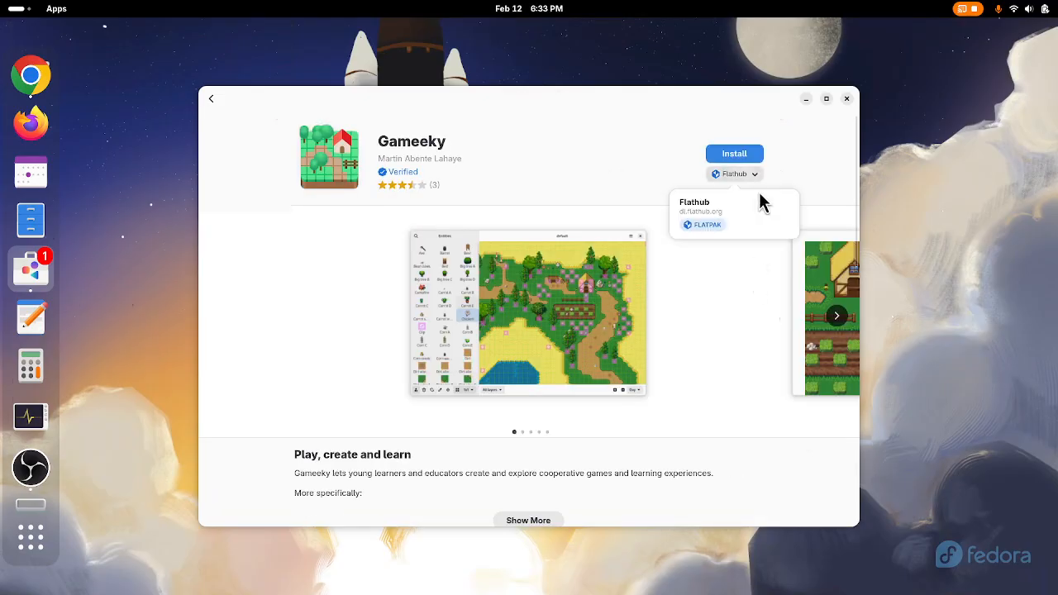
click(211, 100)
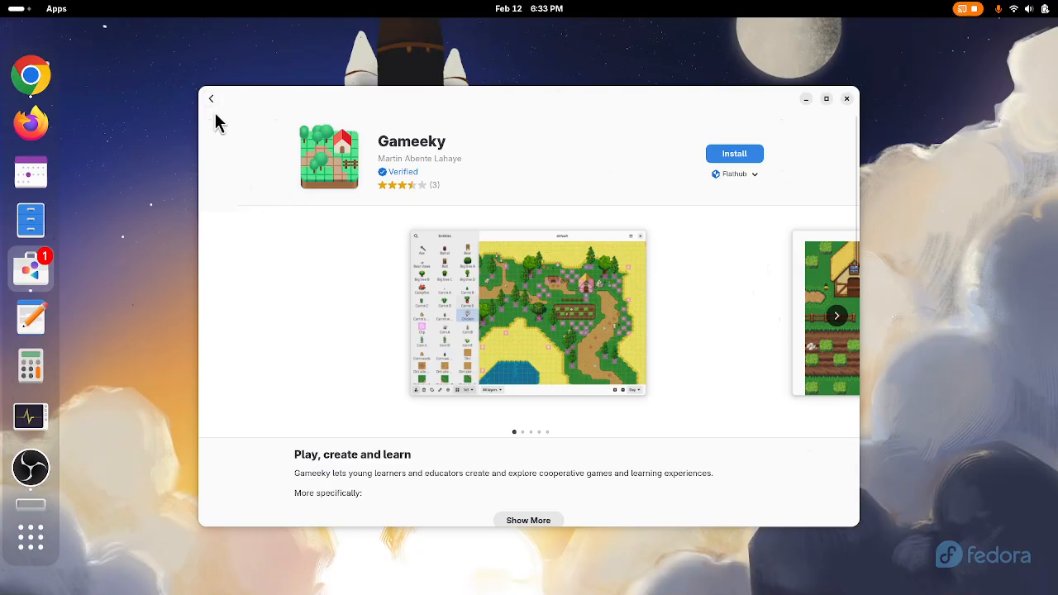
click(210, 97)
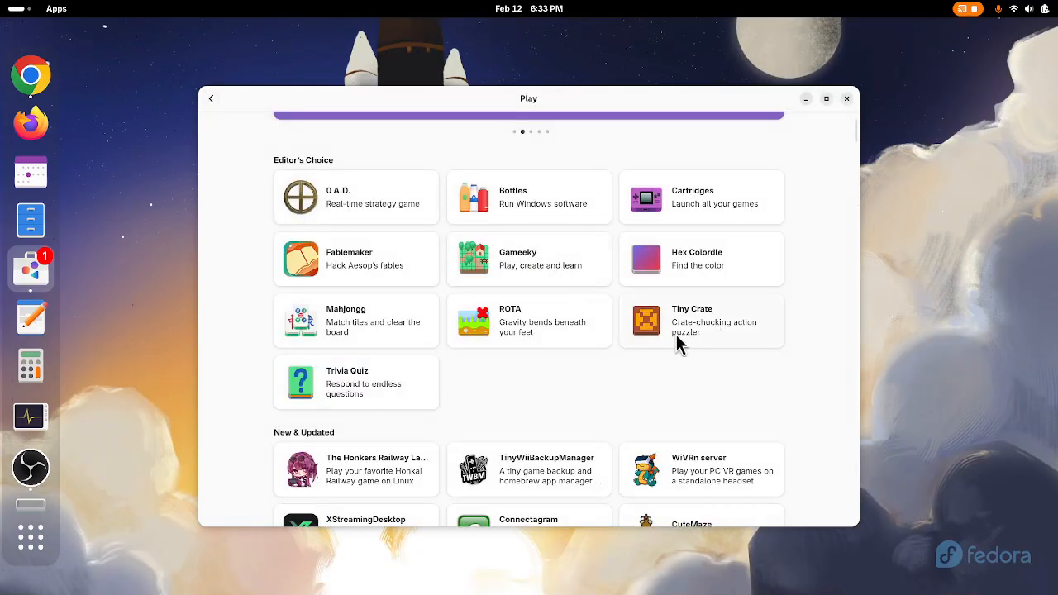
- Find Abe RE under Other Software in the Play category, check its package sources, and return to the category
scroll(676, 339, down, 3)
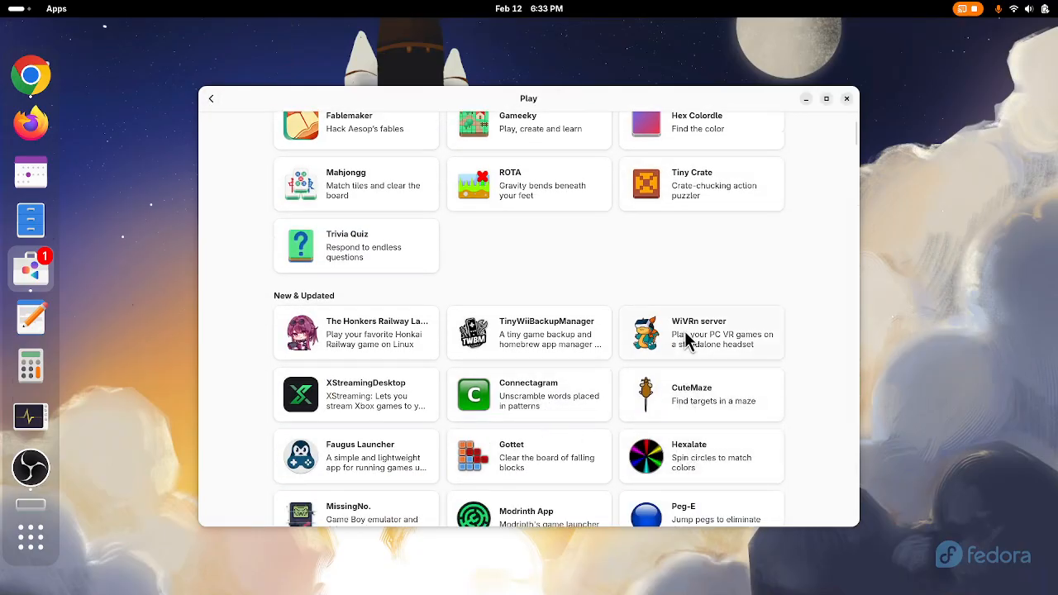
scroll(686, 340, down, 8)
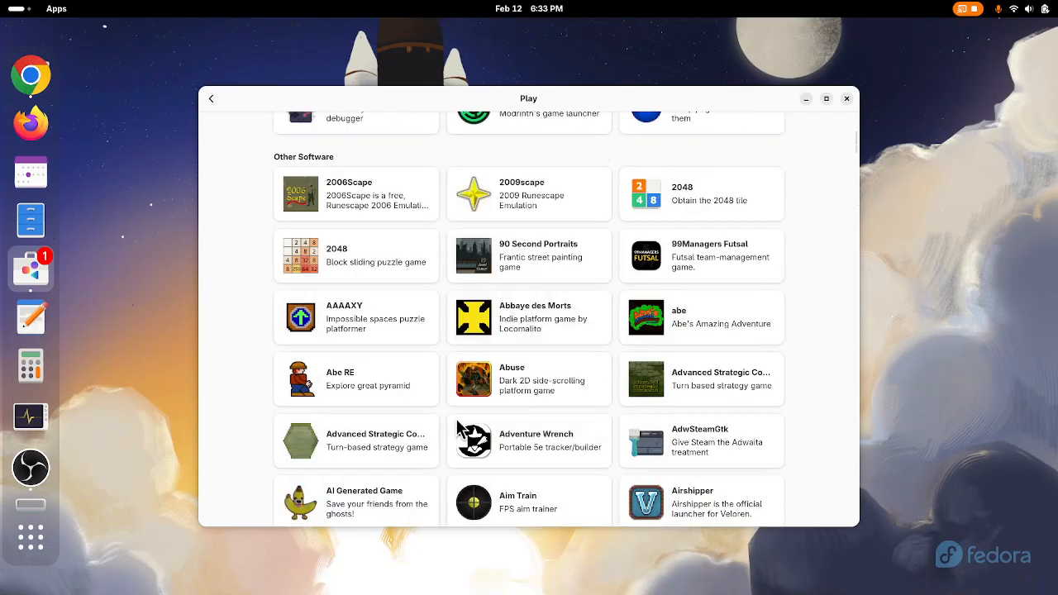
click(356, 379)
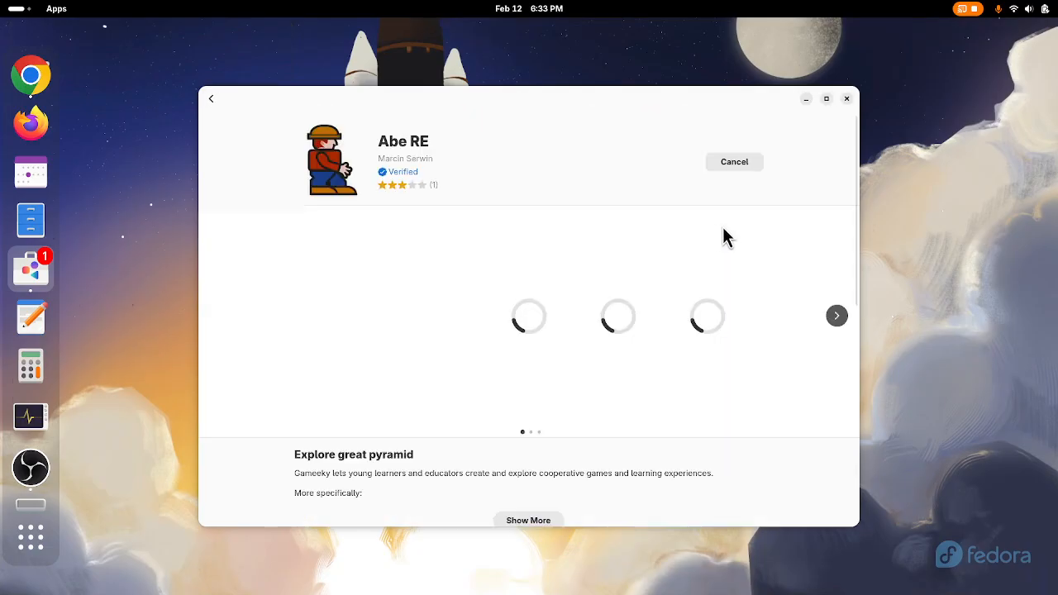
click(756, 174)
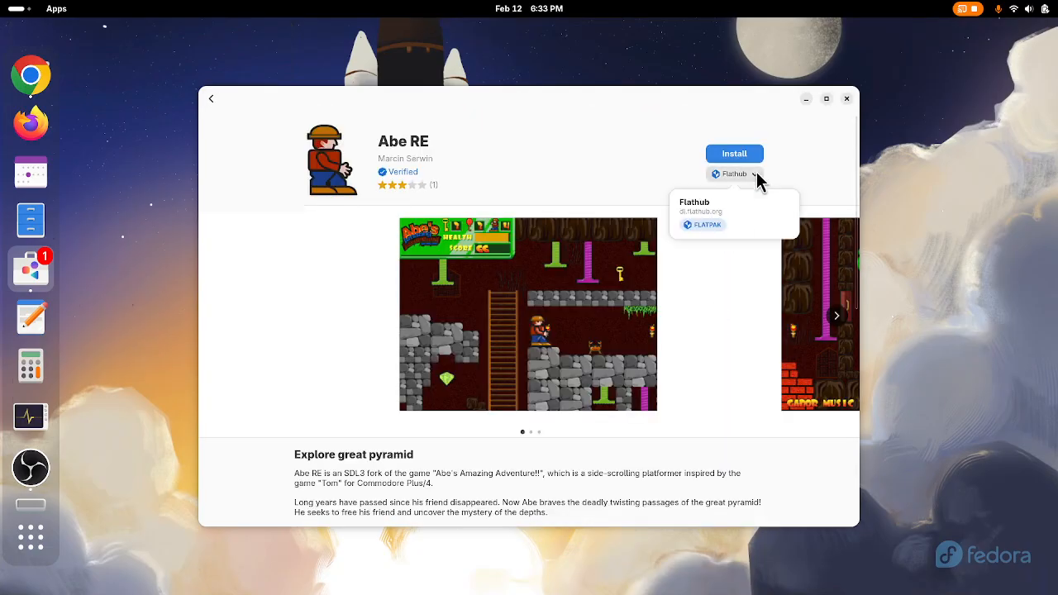
click(208, 97)
click(208, 97)
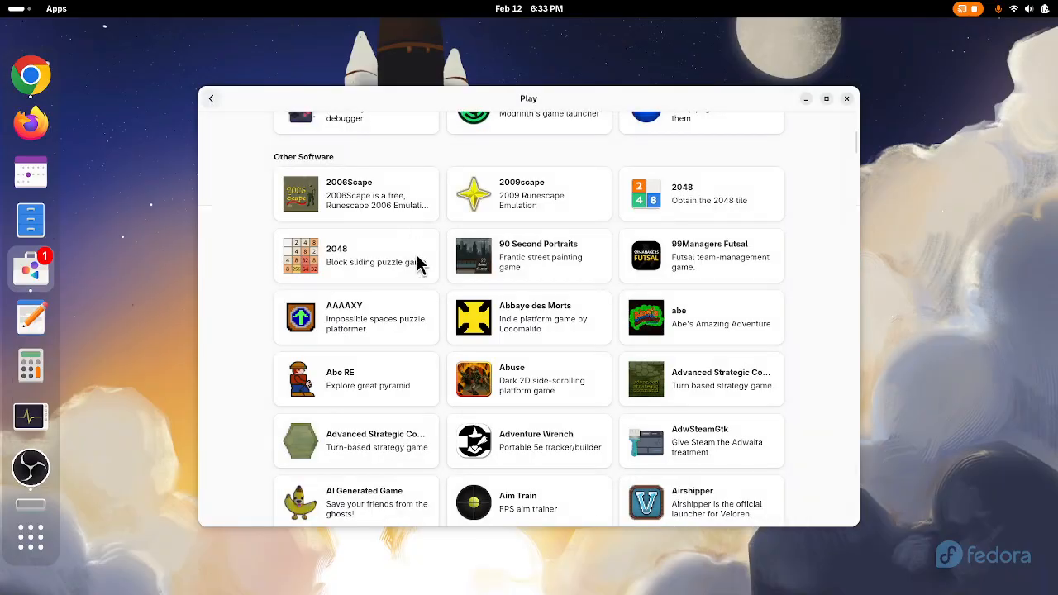
- Browse the games listed under Other Software in the Play category
scroll(439, 343, down, 5)
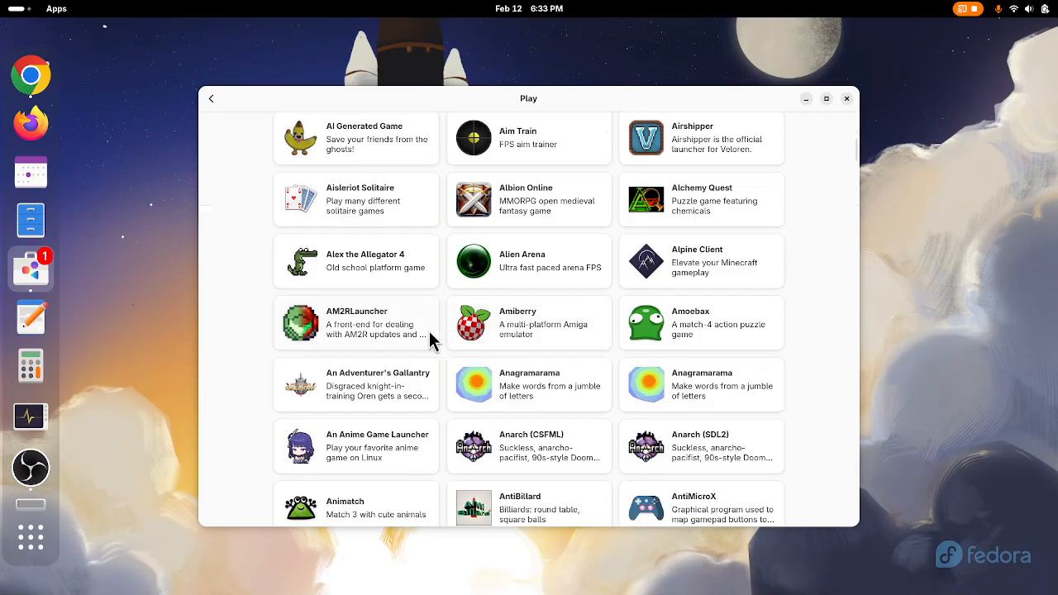
scroll(431, 343, down, 3)
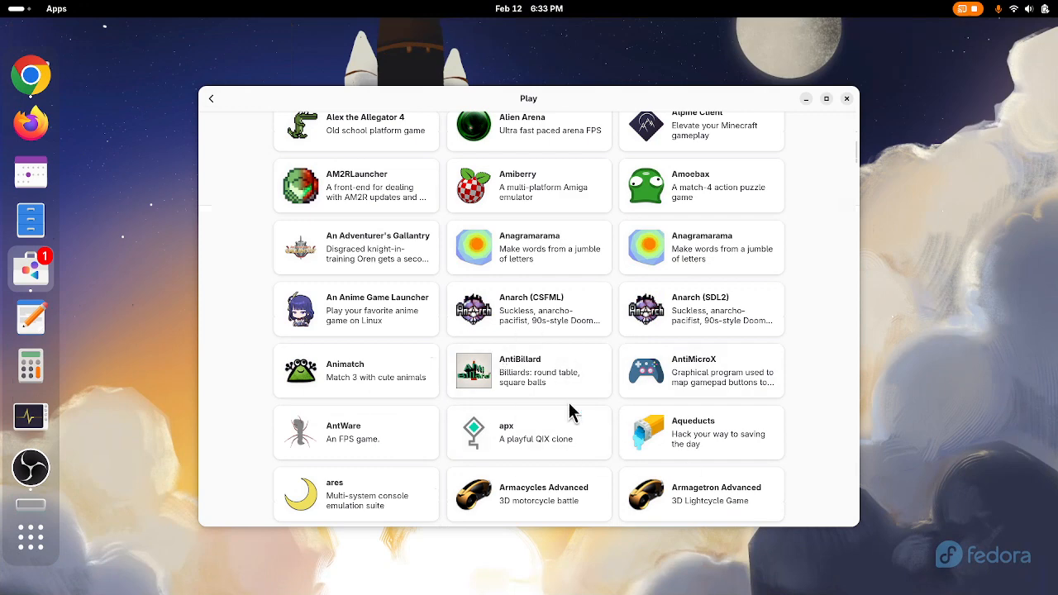
scroll(680, 417, down, 3)
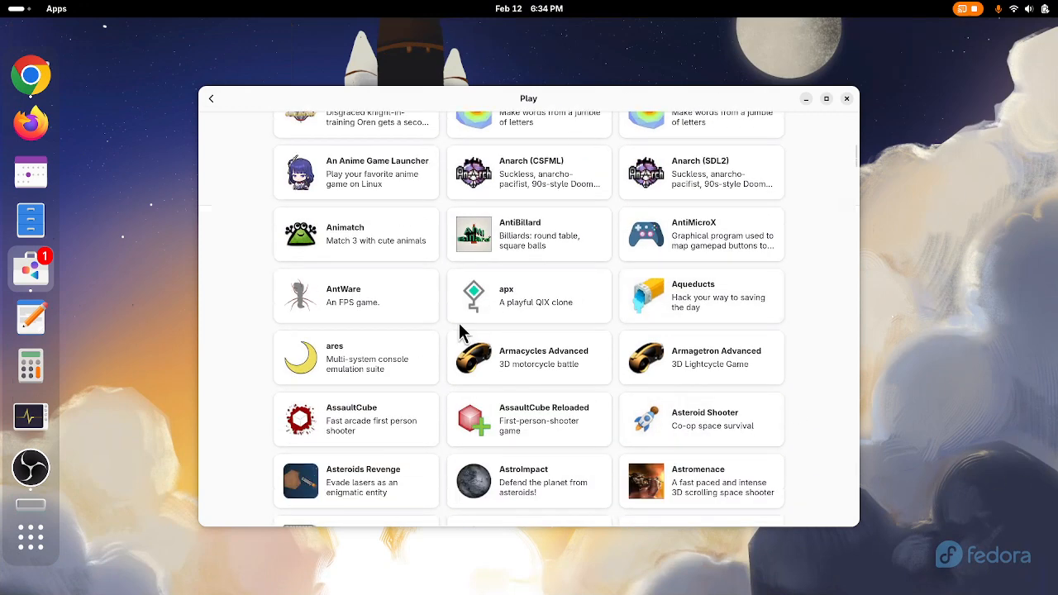
scroll(671, 393, down, 2)
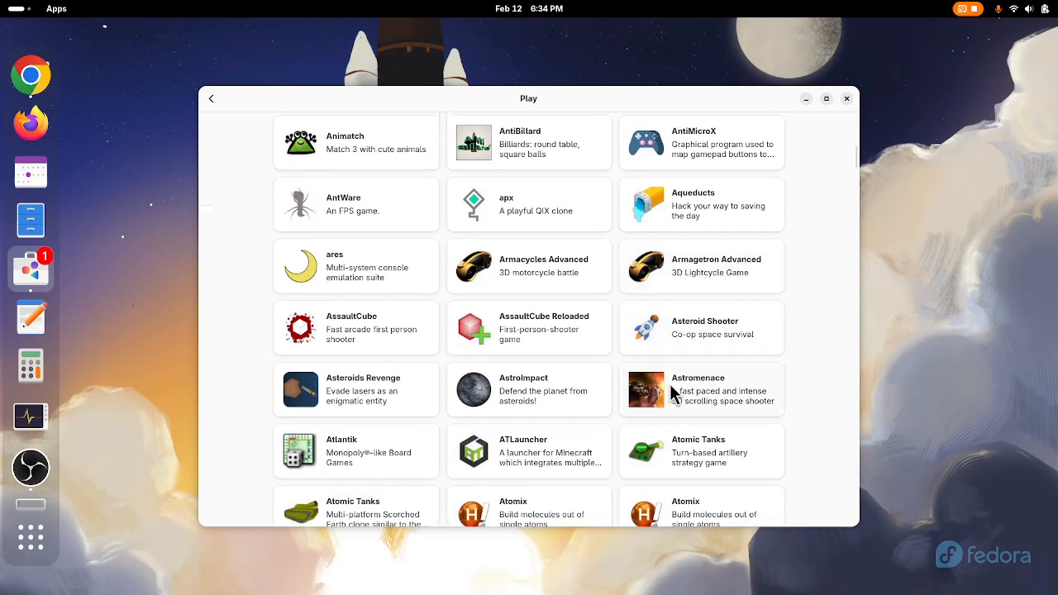
scroll(662, 381, down, 4)
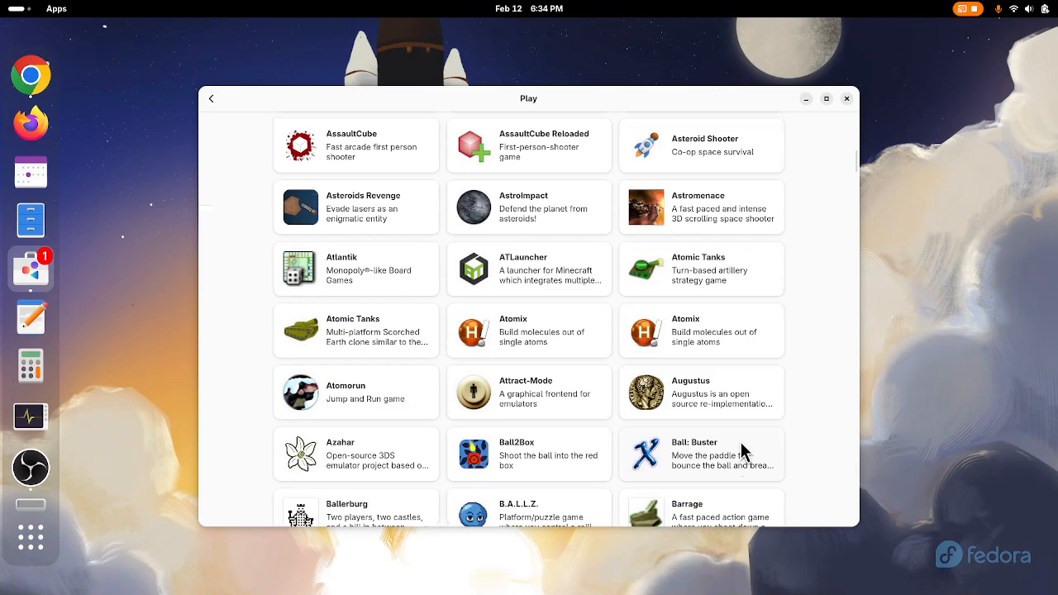
scroll(743, 451, down, 2)
scroll(774, 433, up, 4)
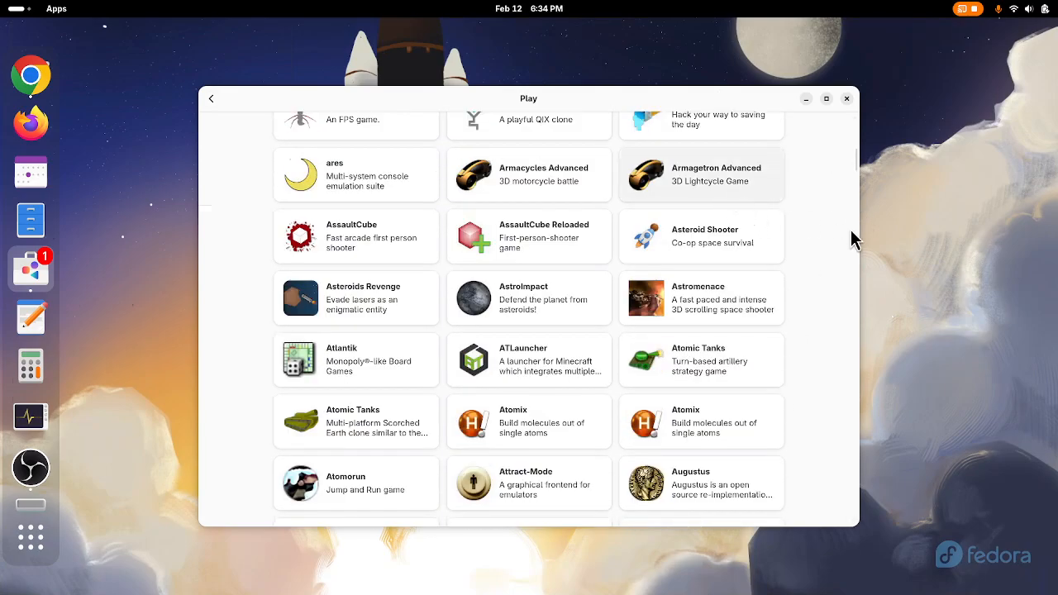
- Check the package sources offered for Armagetron Advanced, return to the Play category, and close Software
click(733, 192)
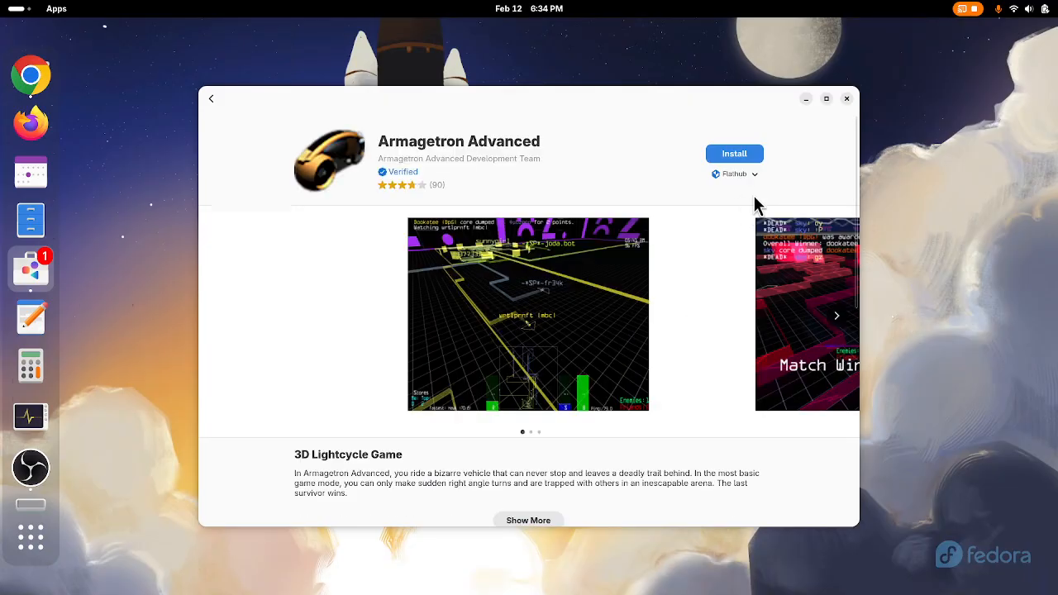
click(749, 175)
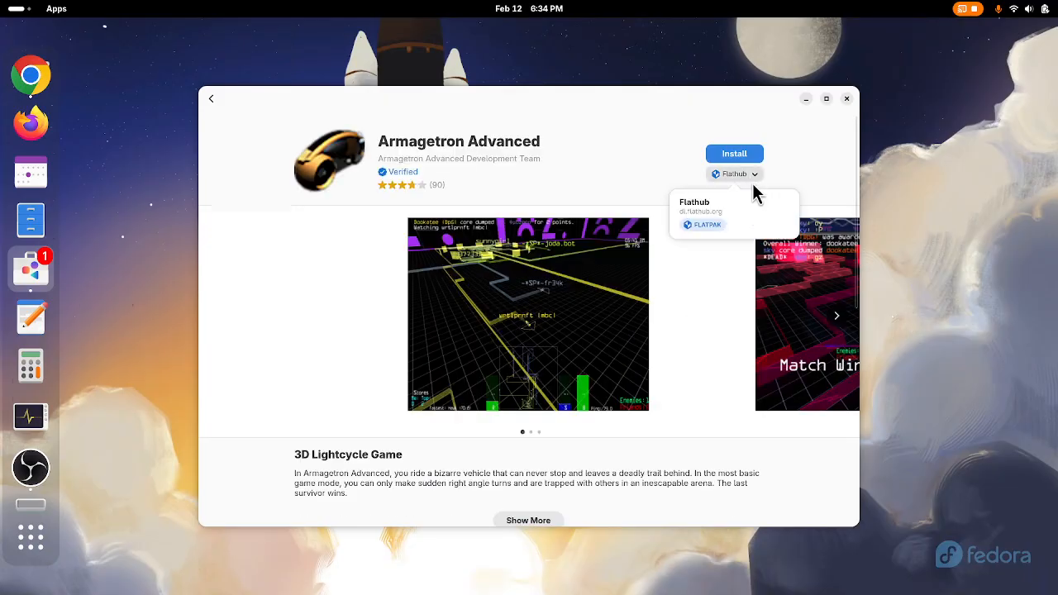
click(215, 96)
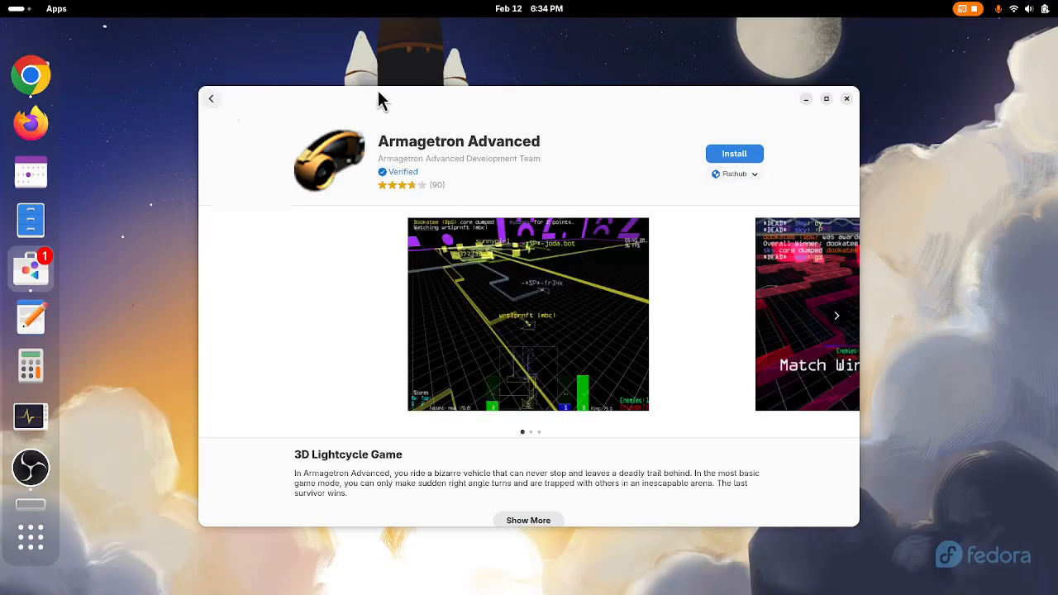
click(211, 97)
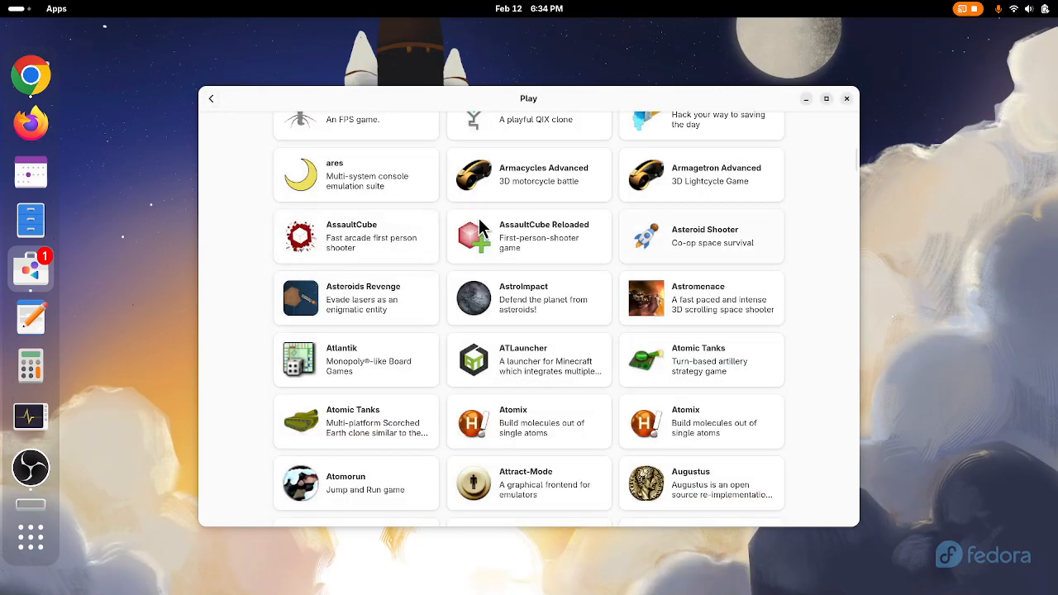
click(846, 99)
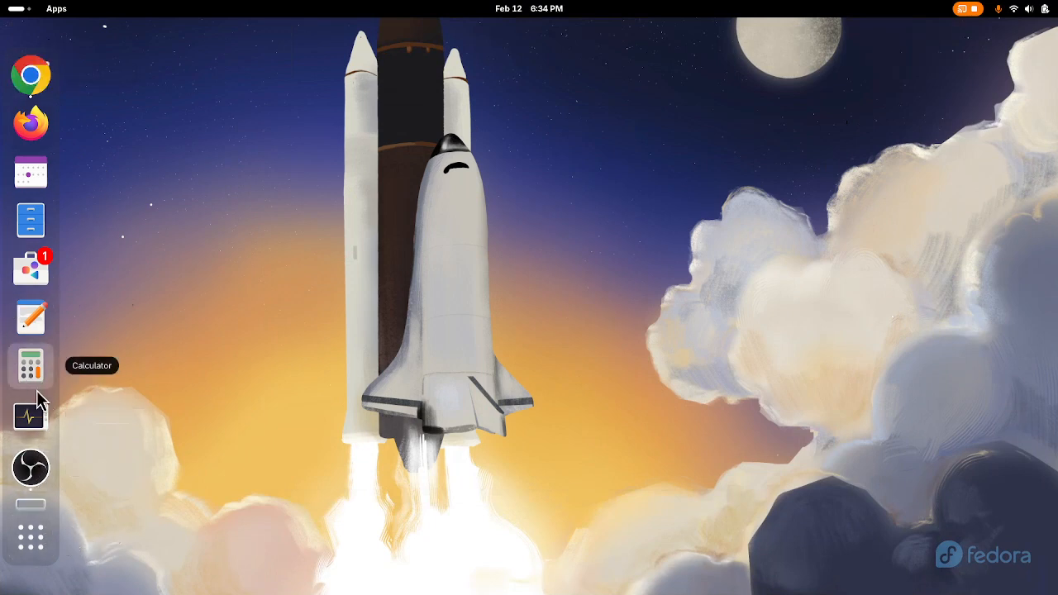
- Launch Extensions from the Accessories category of the Apps menu and open Dash to Dock's settings
click(57, 8)
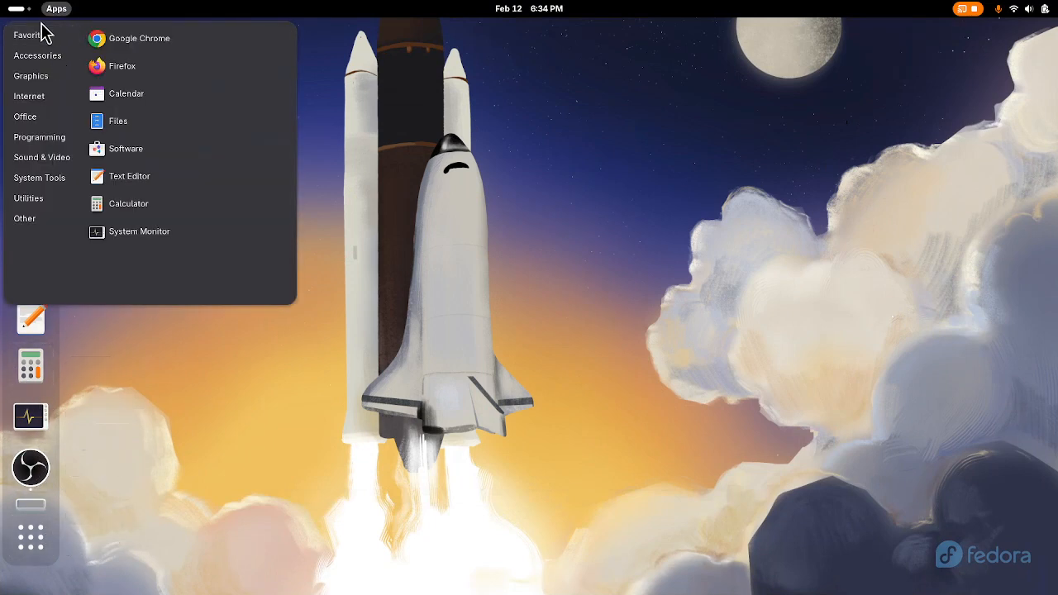
mouse_move(39, 56)
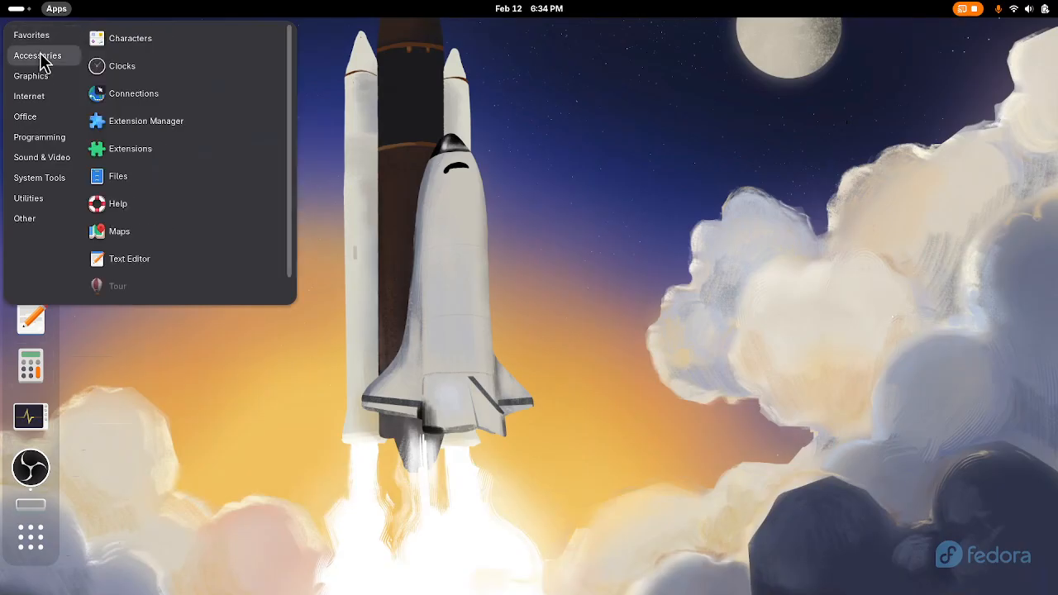
click(122, 151)
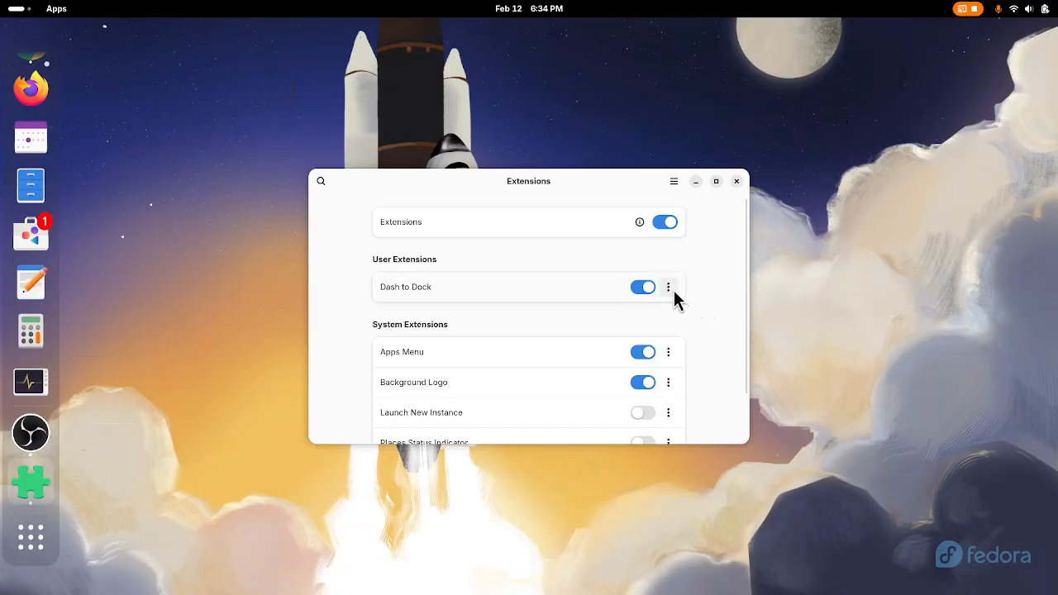
click(670, 289)
click(680, 438)
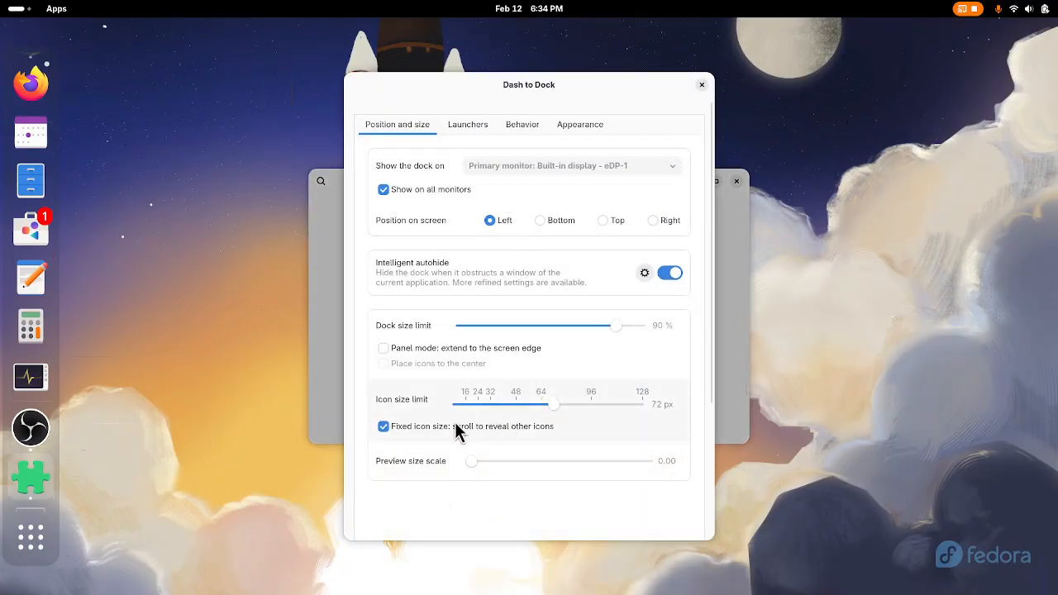
- Switch the fixed icon size option off and on again, and try the Bottom dock position before restoring Left
click(383, 427)
click(384, 427)
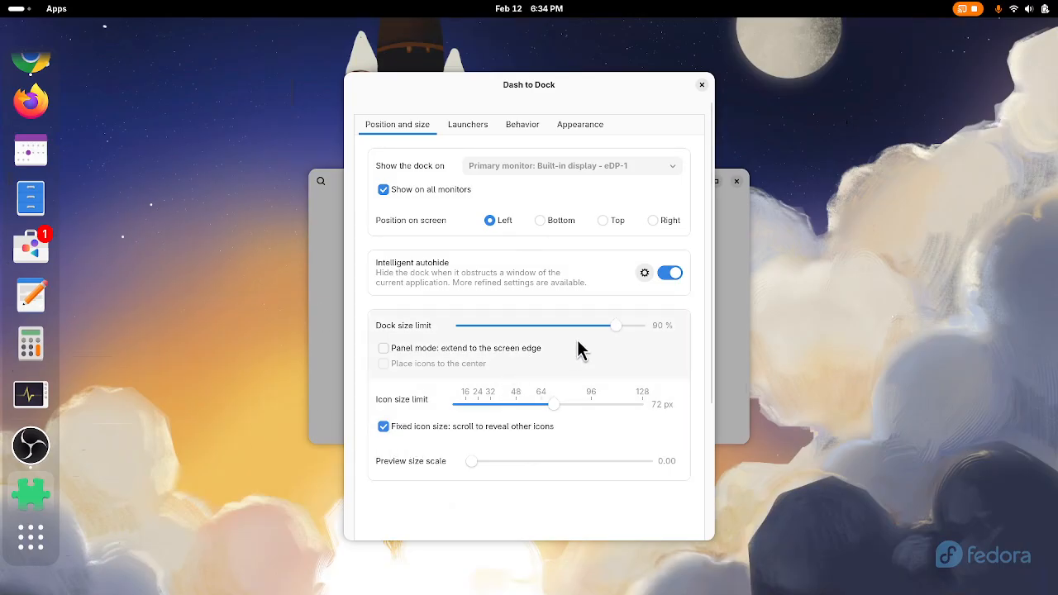
click(539, 221)
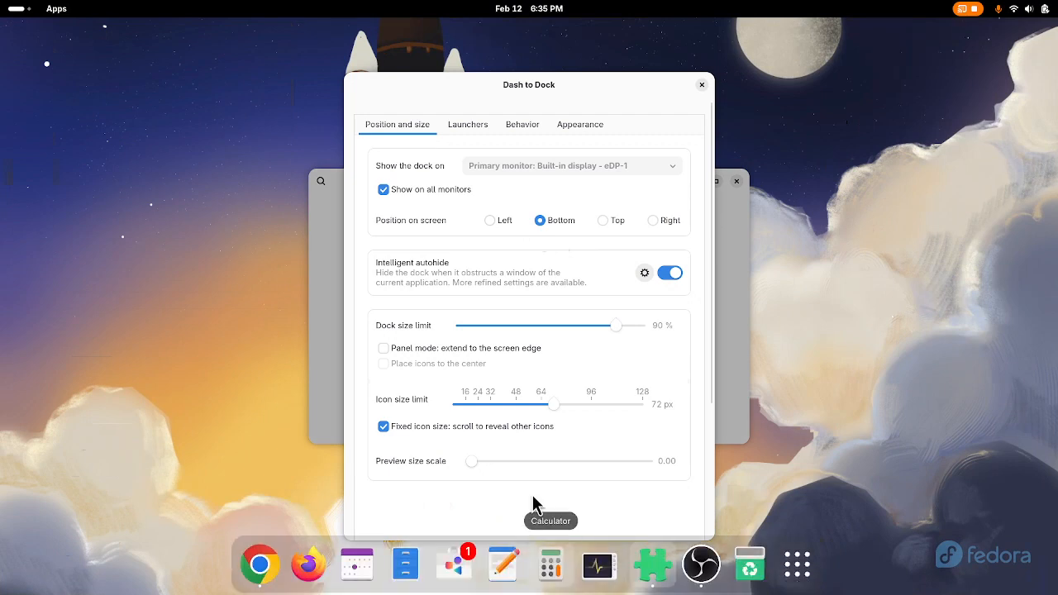
click(493, 221)
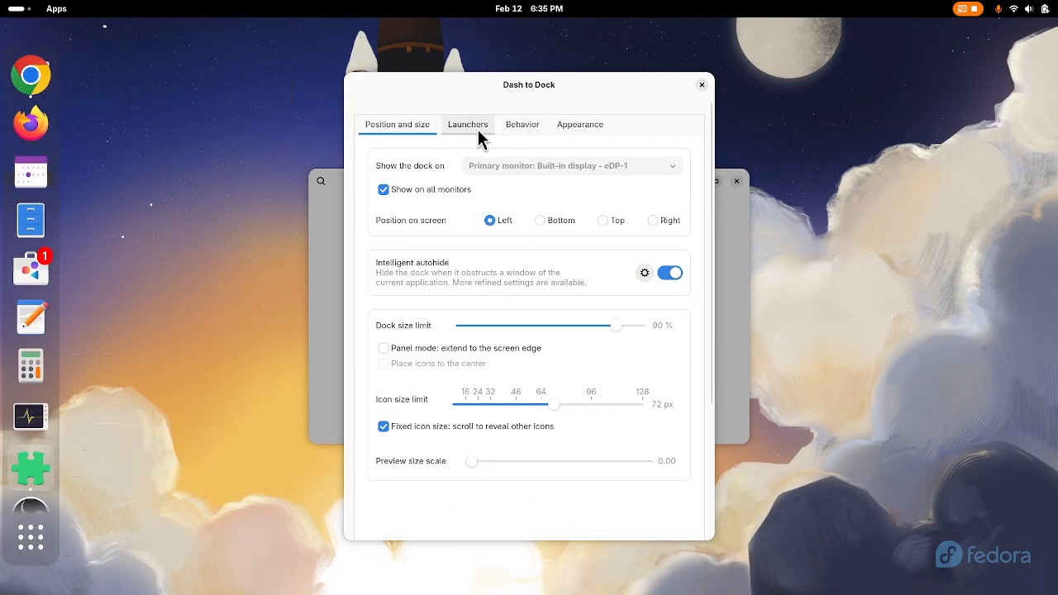
- View Dash to Dock's Behavior settings and open Software from the dock, alternating between the two windows
click(509, 124)
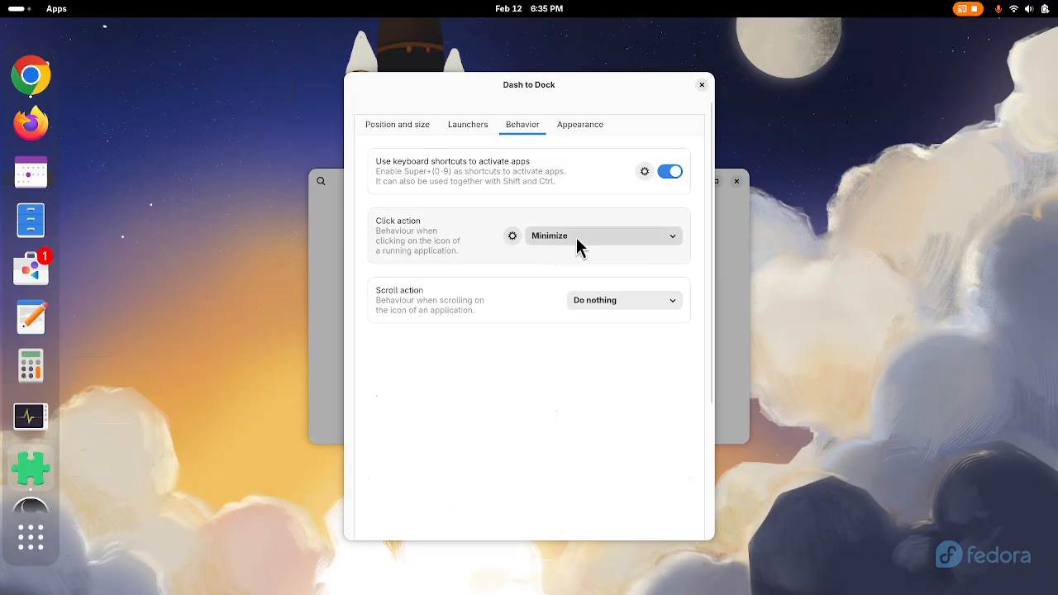
click(35, 277)
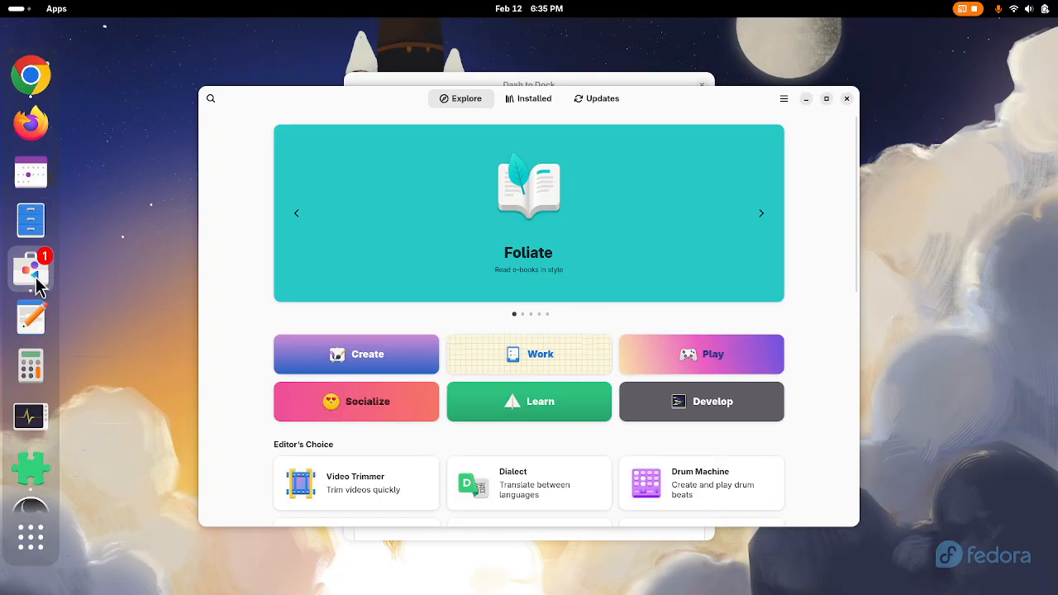
click(626, 83)
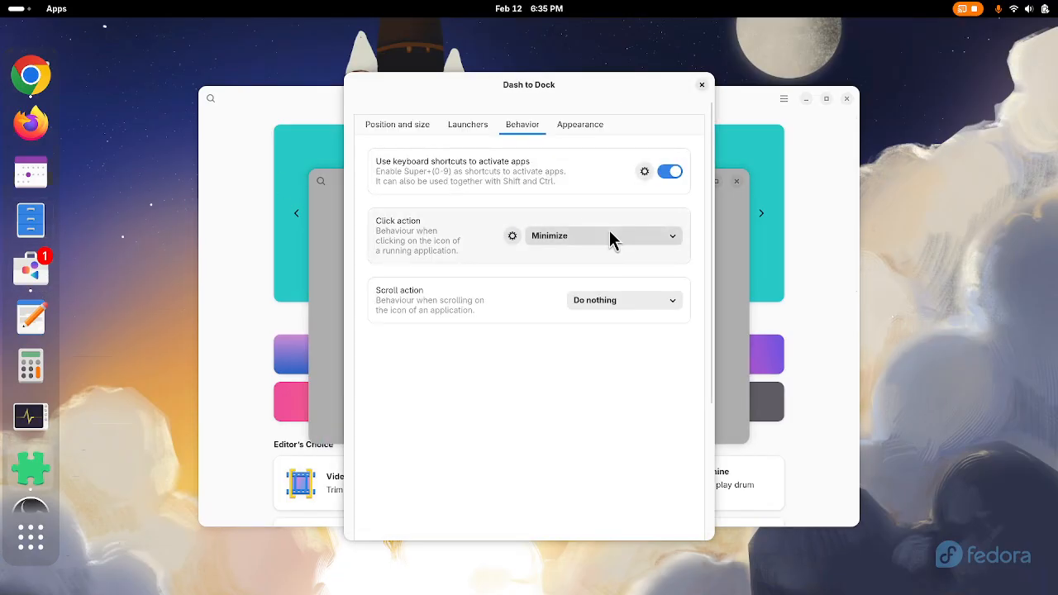
click(258, 285)
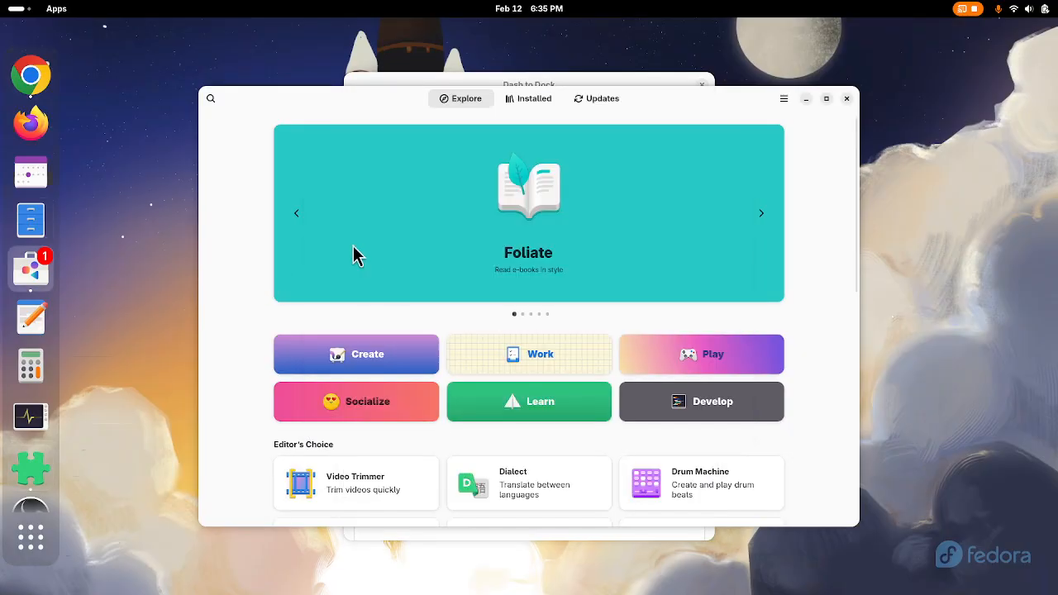
- Test the dock's Minimize click action by repeatedly showing and minimizing Chrome and Software from their dock icons
click(36, 79)
click(38, 82)
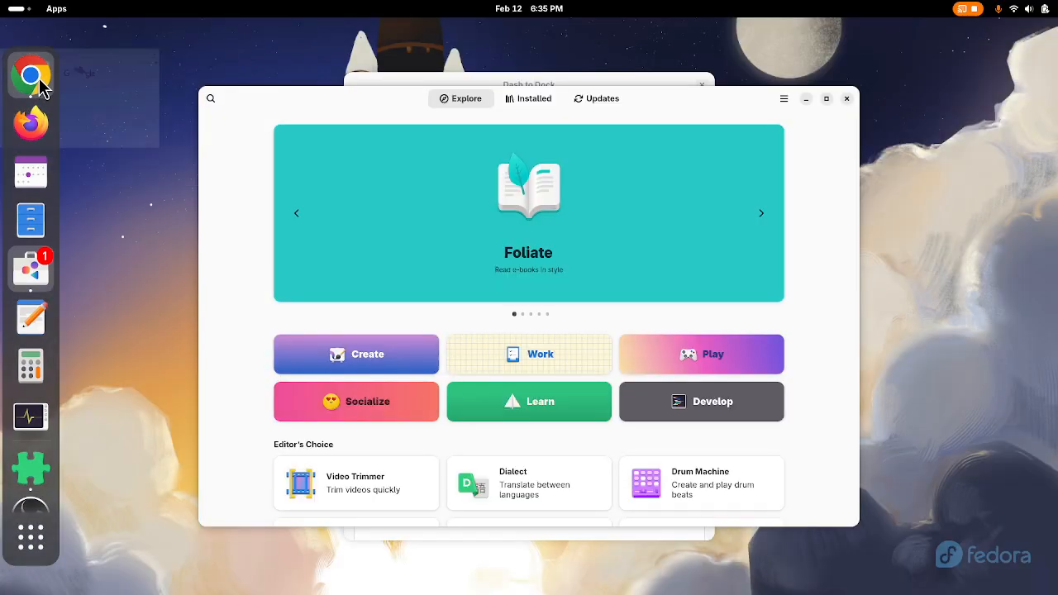
click(38, 81)
click(38, 82)
click(38, 82)
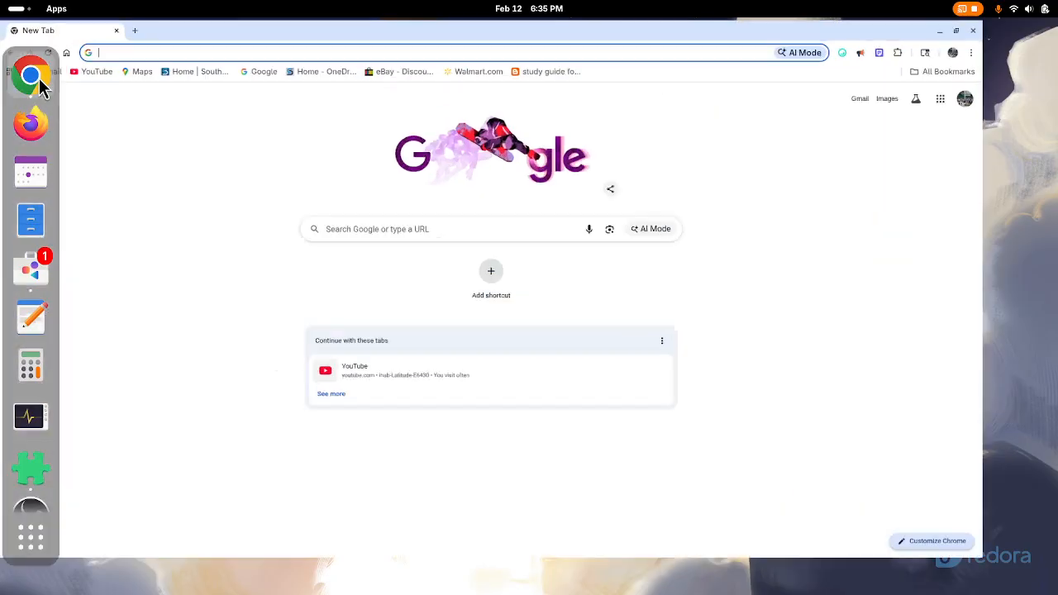
click(38, 82)
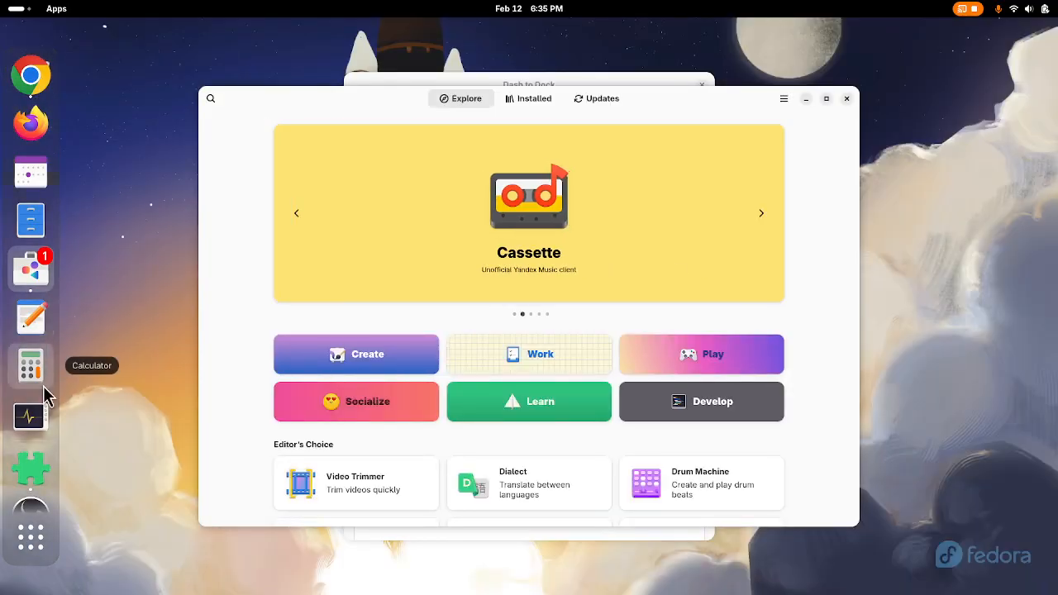
click(30, 280)
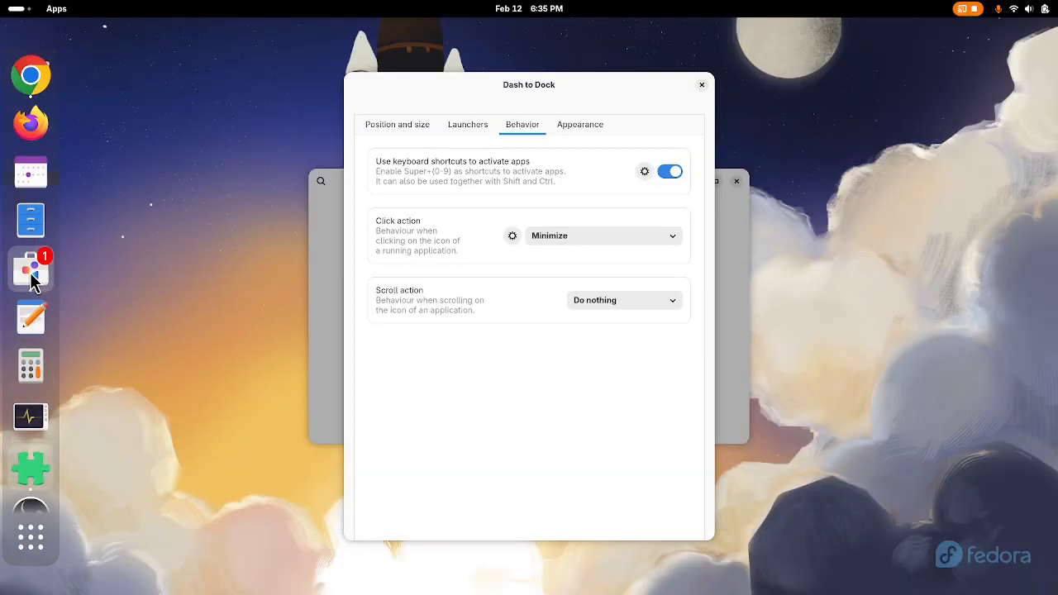
click(29, 272)
click(31, 270)
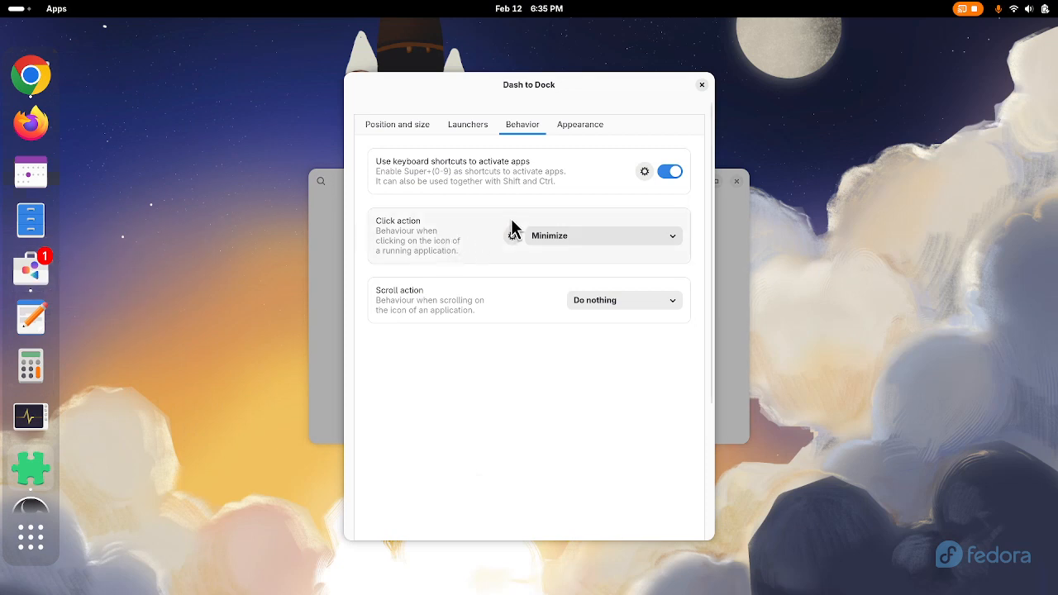
- Try the Default and Fixed opacity modes in Dash to Dock's Appearance settings, and set the mode back to Dynamic
click(576, 126)
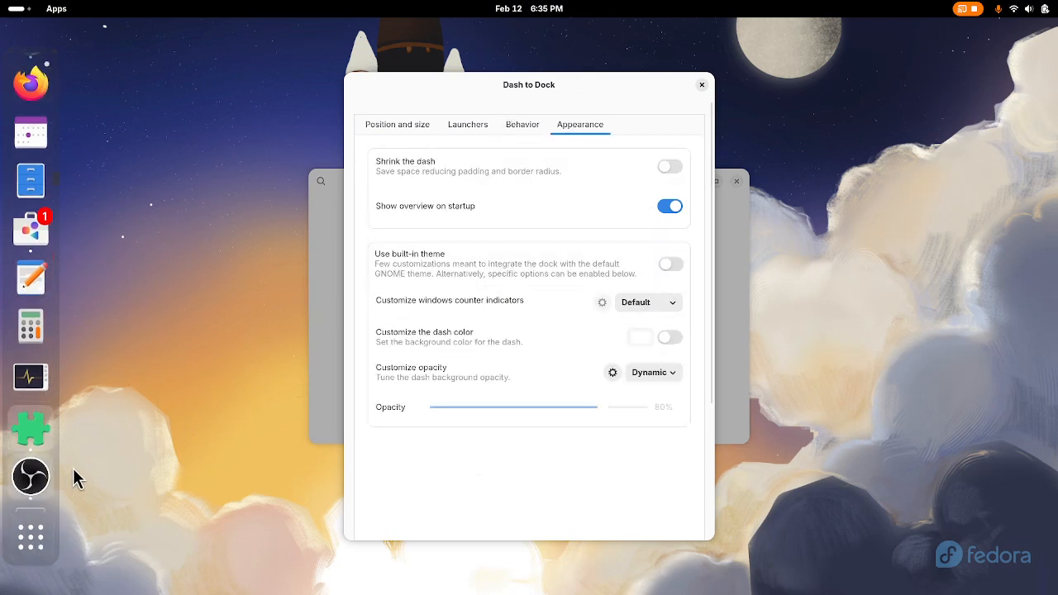
click(676, 375)
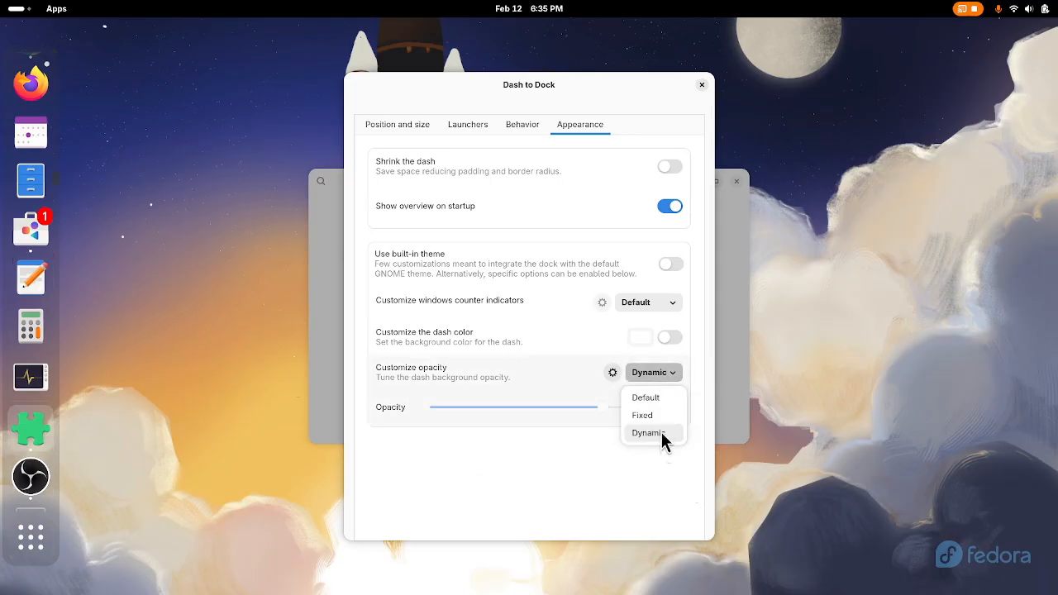
click(654, 402)
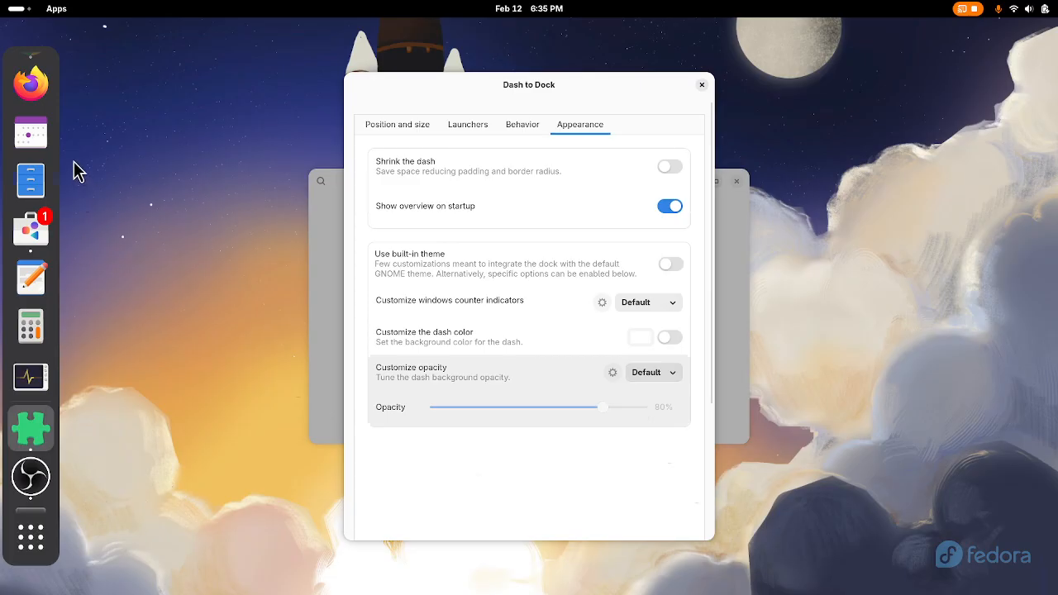
click(676, 373)
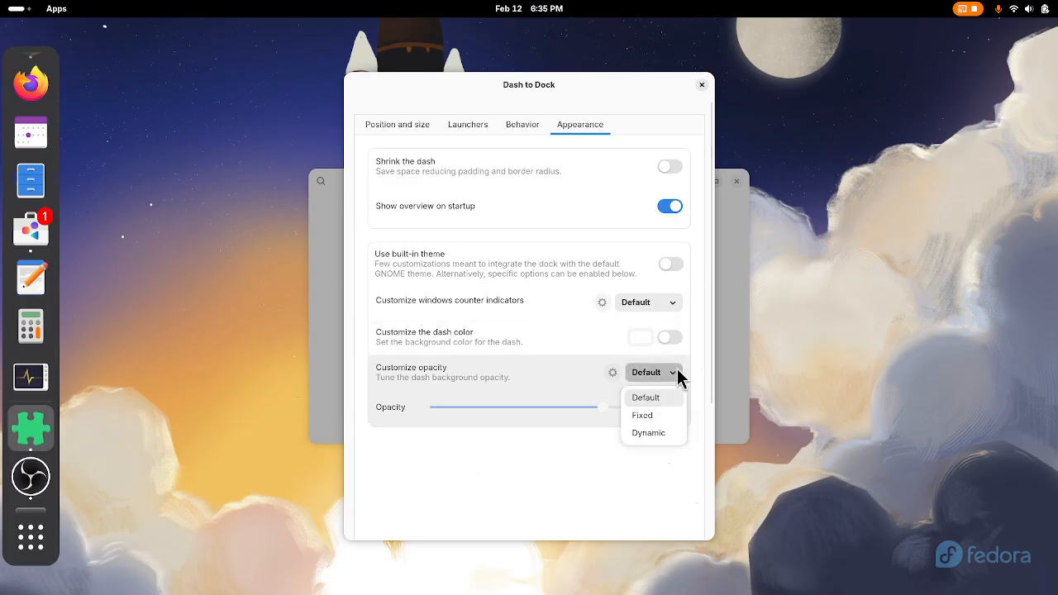
click(659, 417)
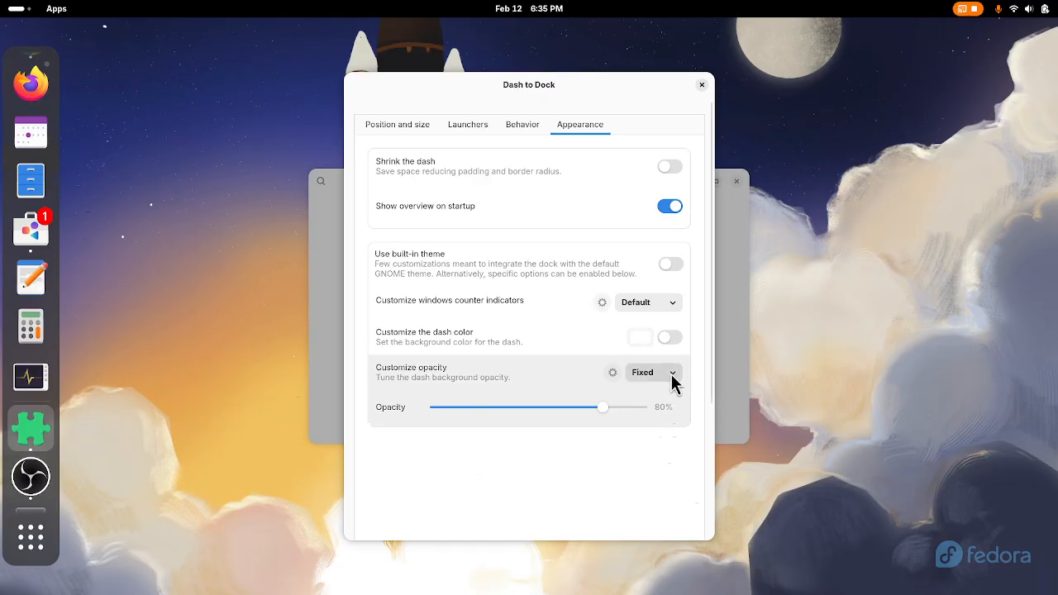
click(672, 373)
click(661, 433)
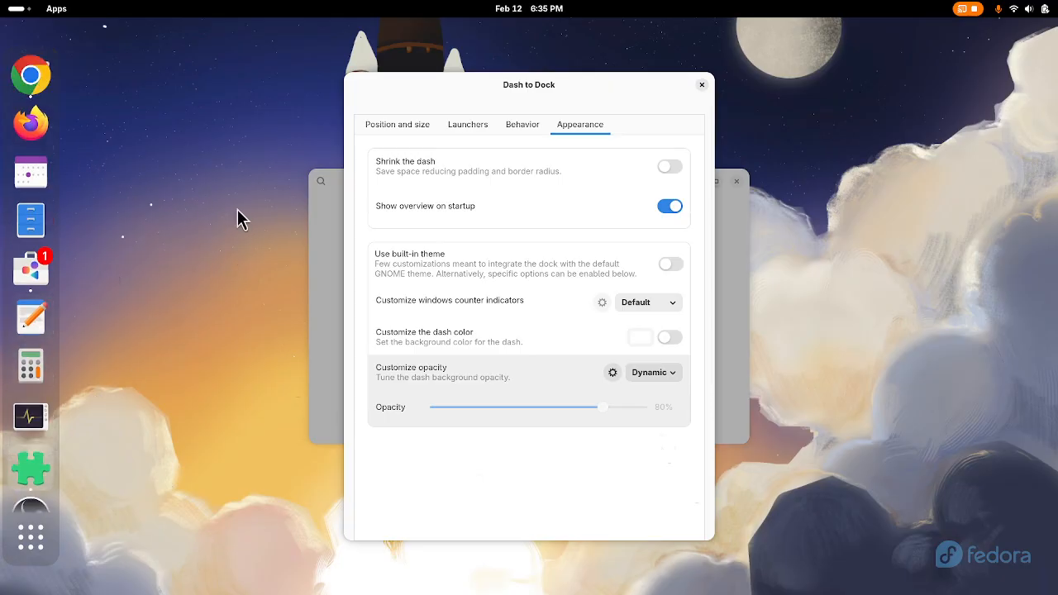
- Close Dash to Dock's settings and the Extensions window
click(702, 85)
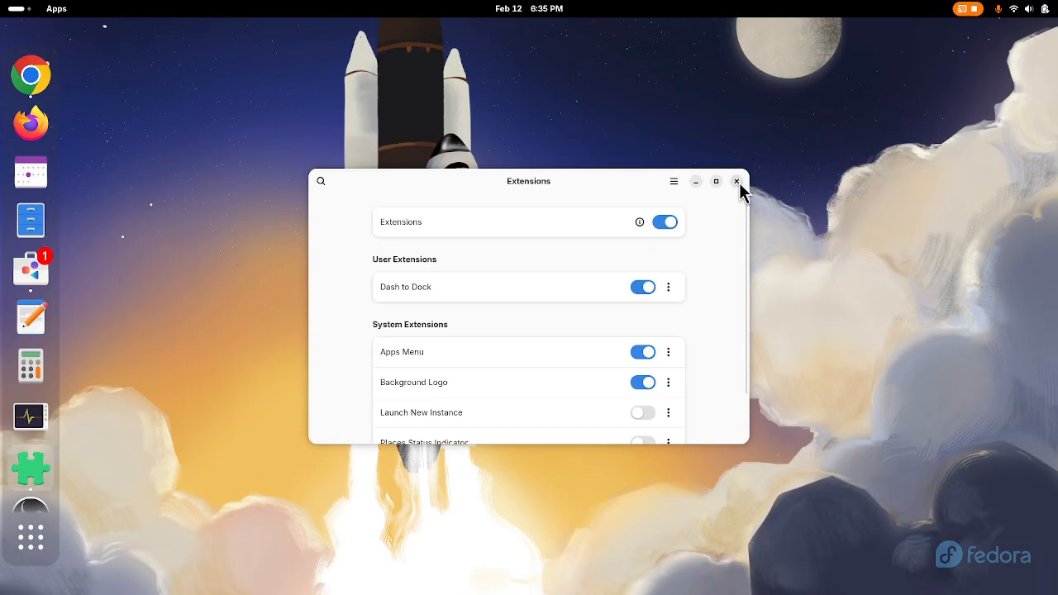
click(737, 182)
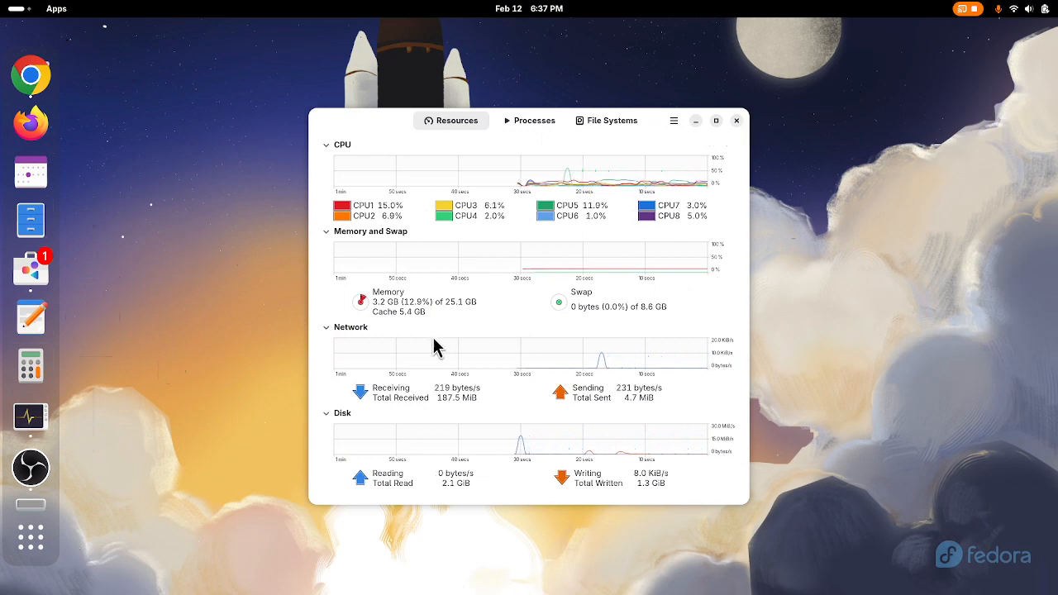
- Close System Monitor and open the Extensions window from the Accessories category of the Apps menu
click(737, 123)
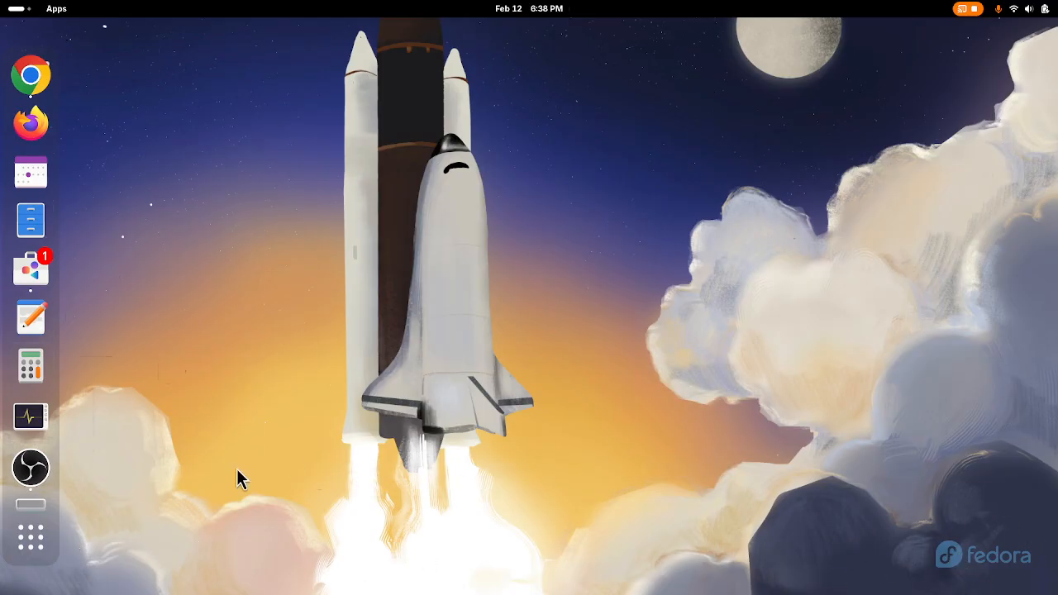
click(56, 11)
mouse_move(36, 63)
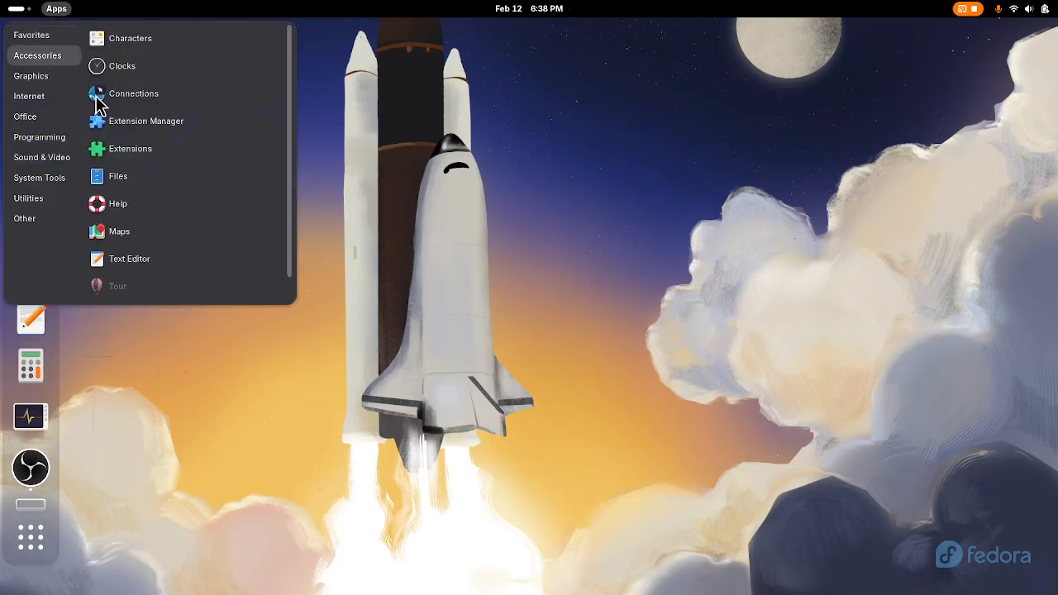
click(115, 154)
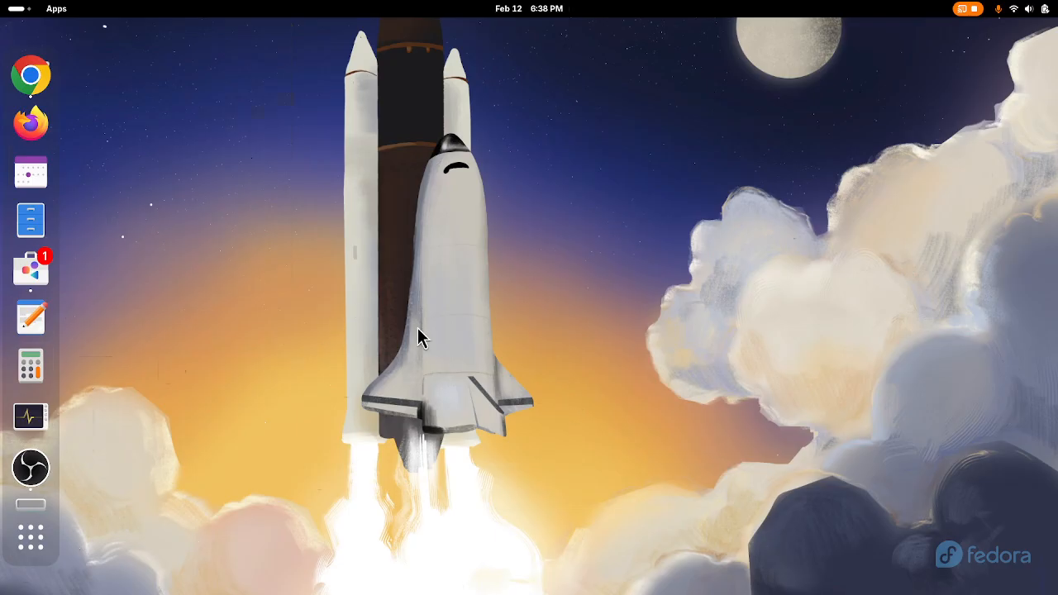
scroll(596, 403, down, 2)
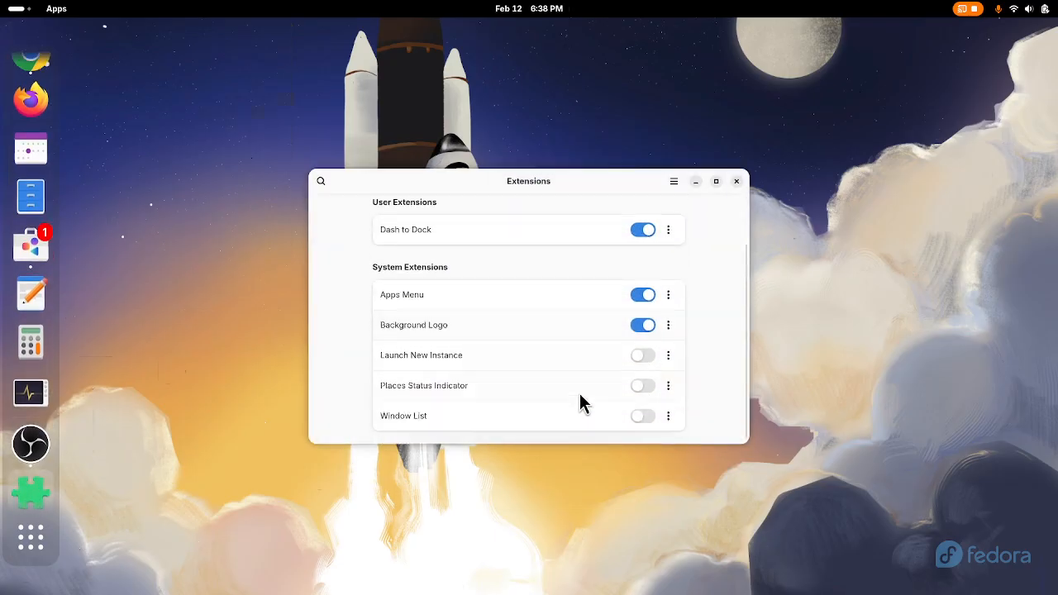
- Try toggling the Background Logo, Window List and Launch New Instance system extensions, returning each to its original state
click(647, 325)
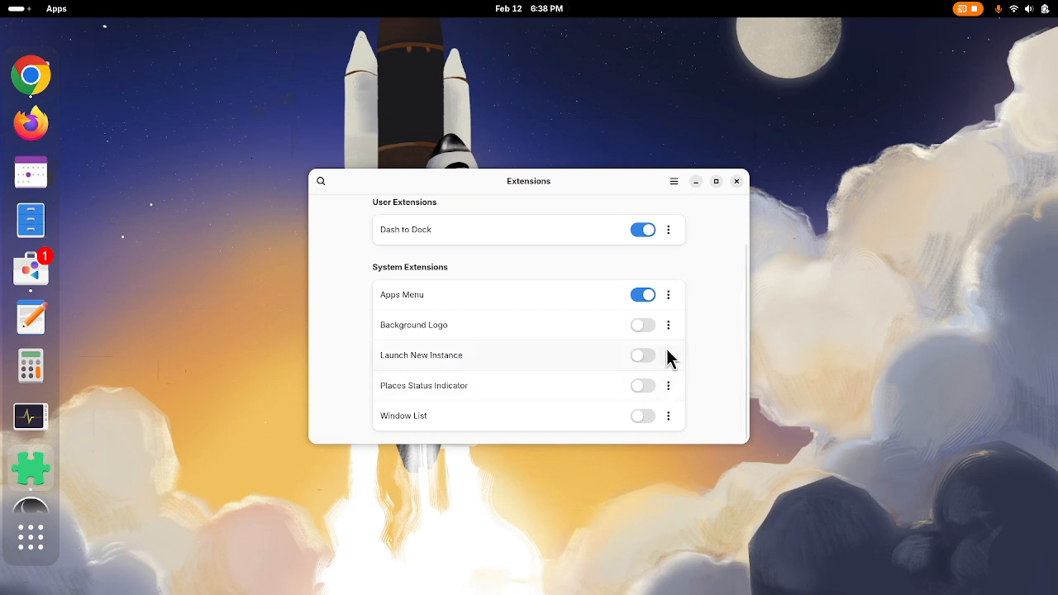
click(648, 326)
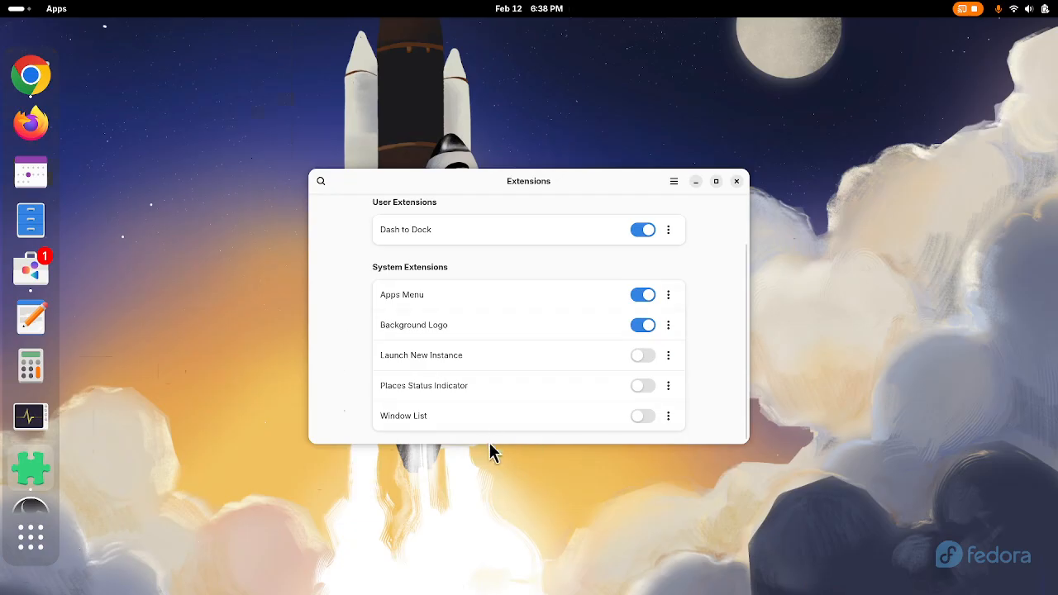
click(650, 419)
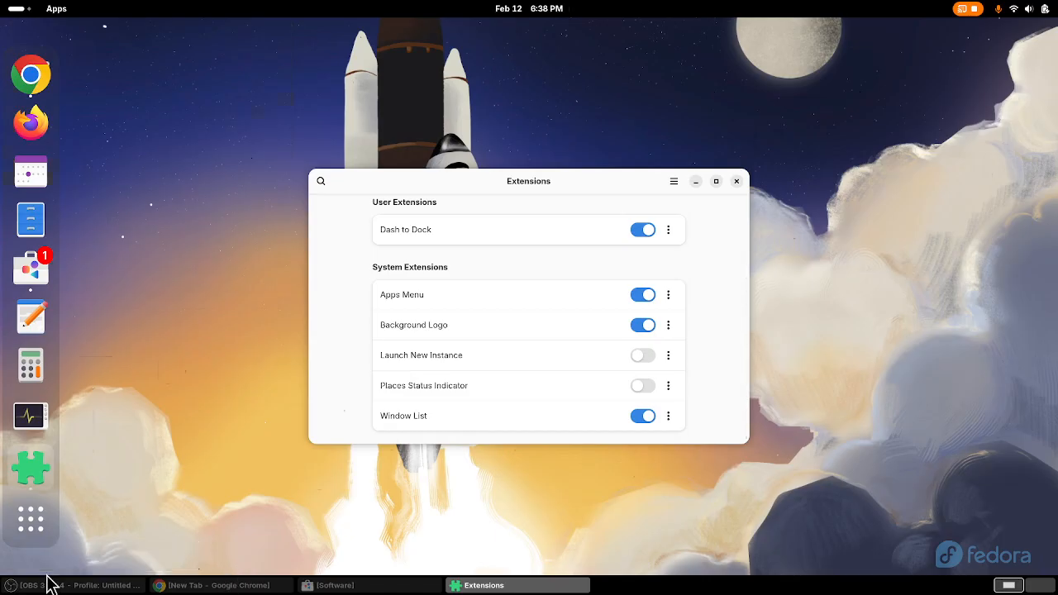
click(645, 417)
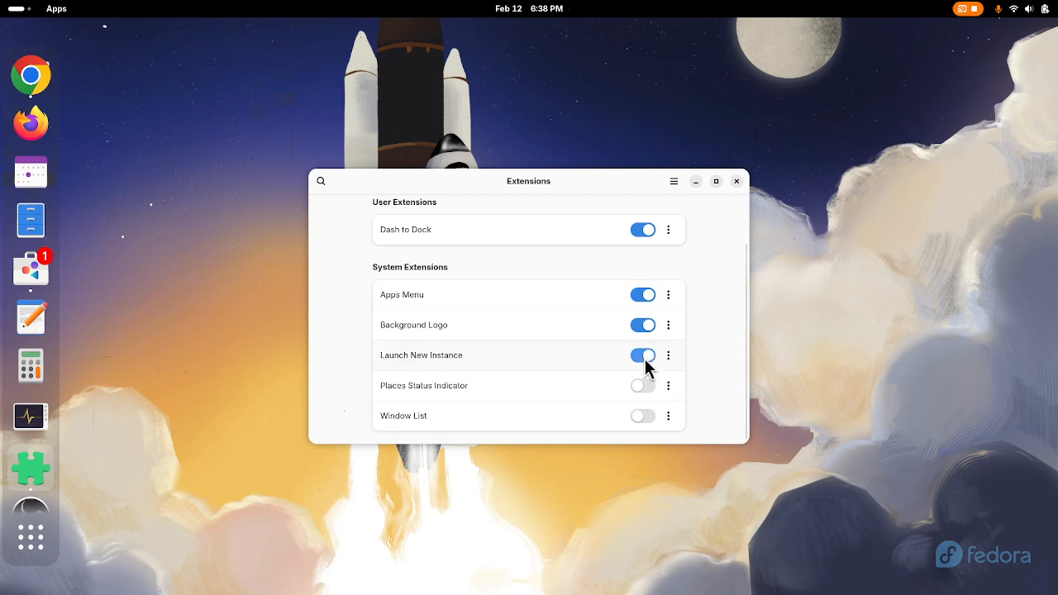
click(645, 360)
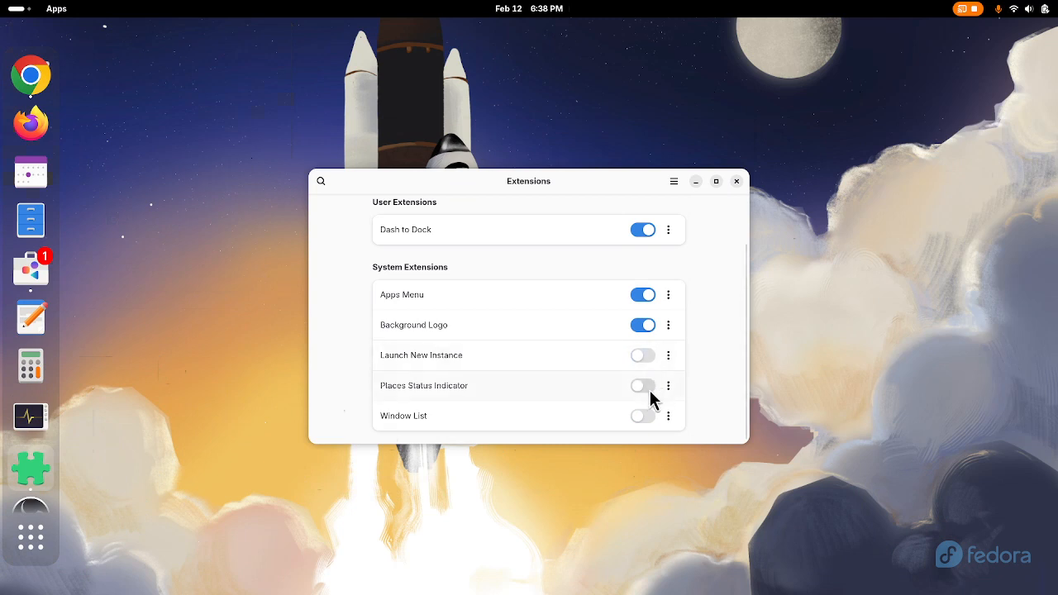
- Try the Places Status Indicator extension and its Places menu, then switch it off again and close the Extensions window
click(647, 386)
click(104, 11)
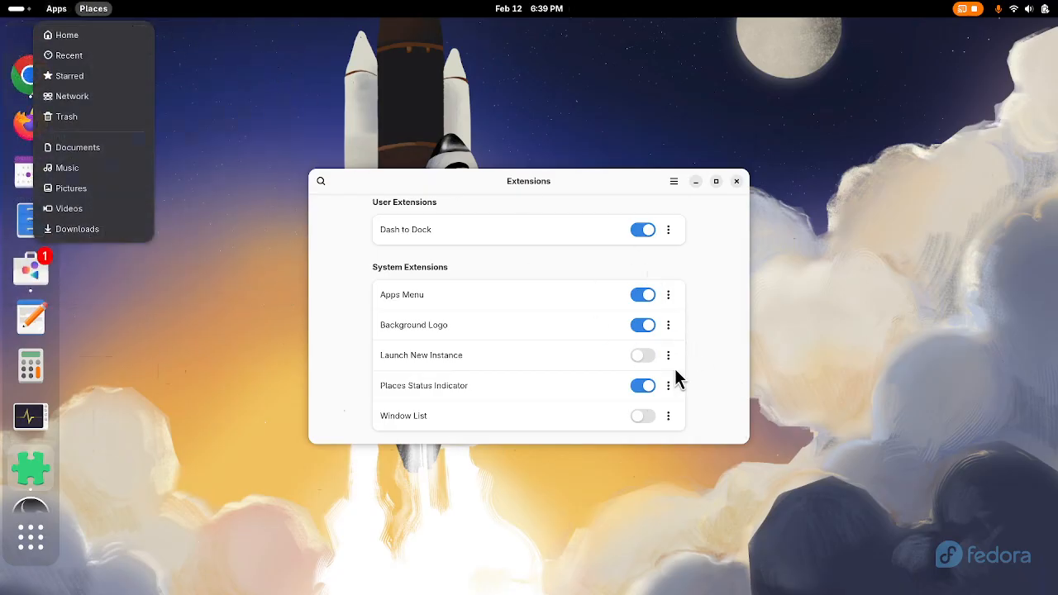
click(652, 391)
click(643, 387)
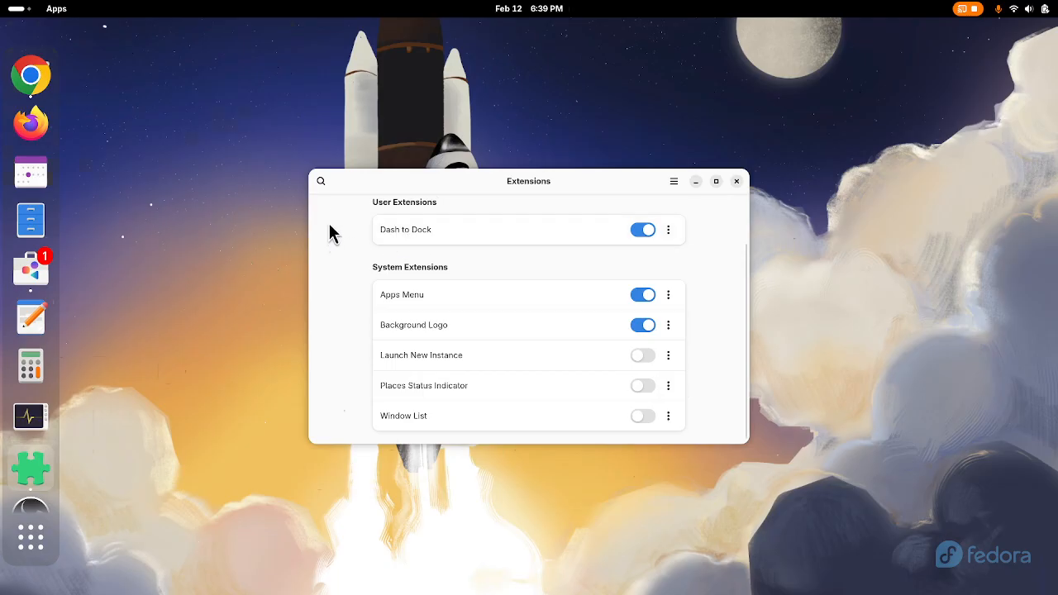
click(737, 182)
- Open the Appearance settings from the desktop and apply the multicoloured concentric-circles background
right_click(481, 193)
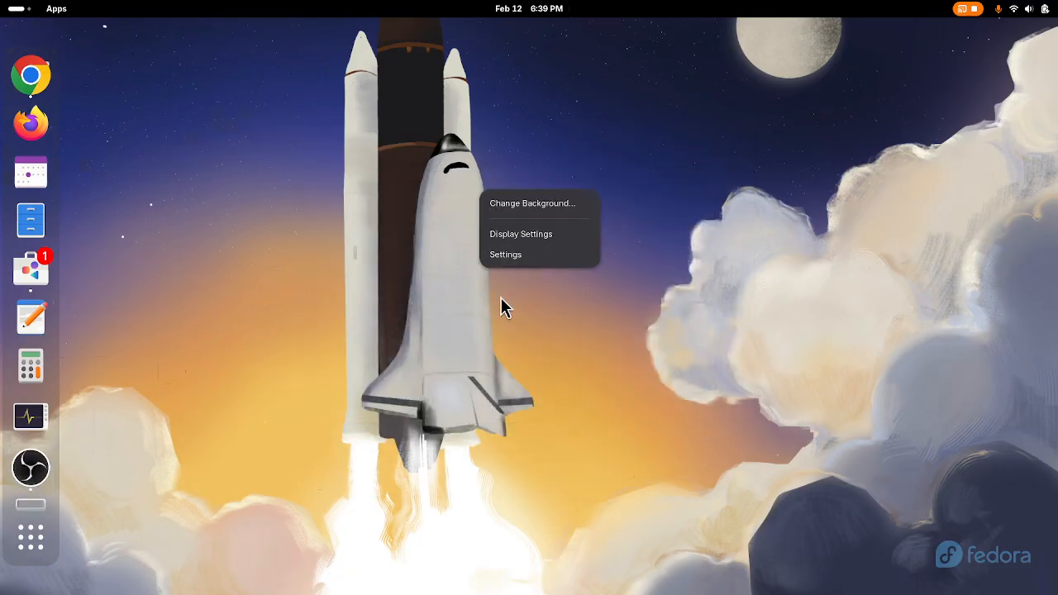
click(536, 208)
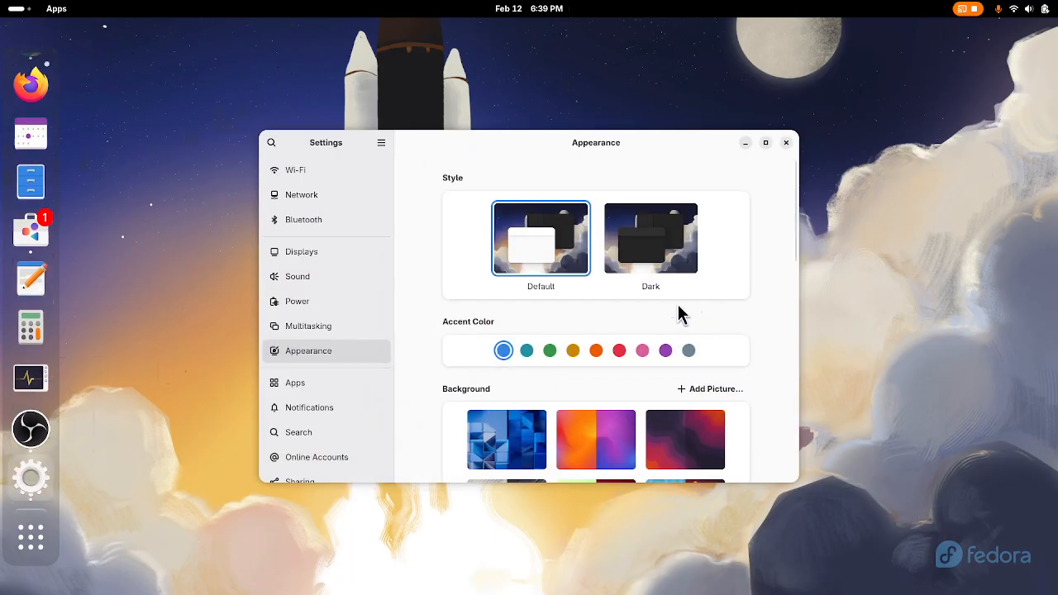
scroll(670, 330, down, 5)
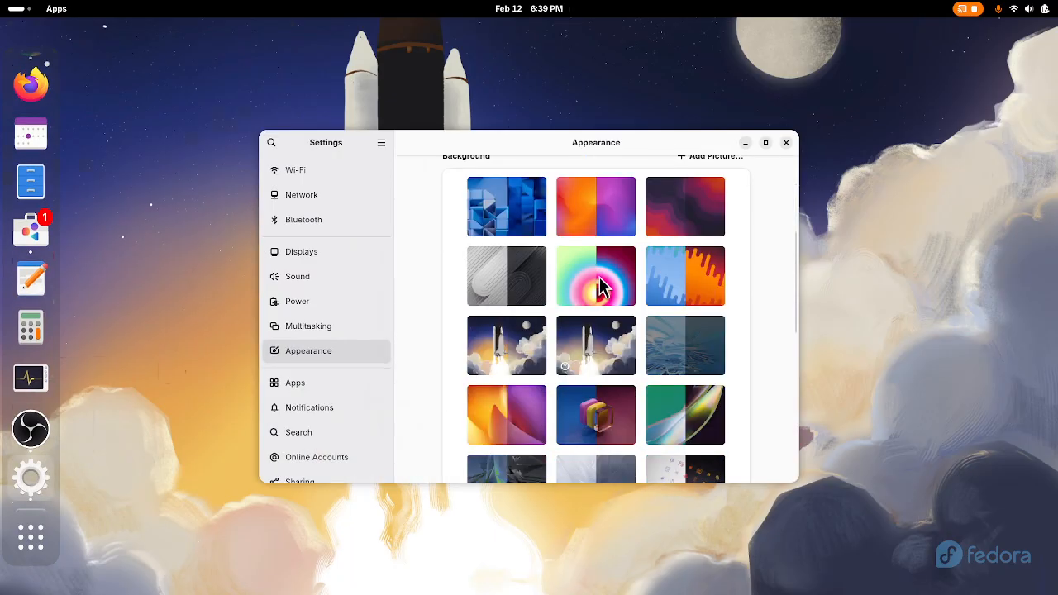
click(600, 285)
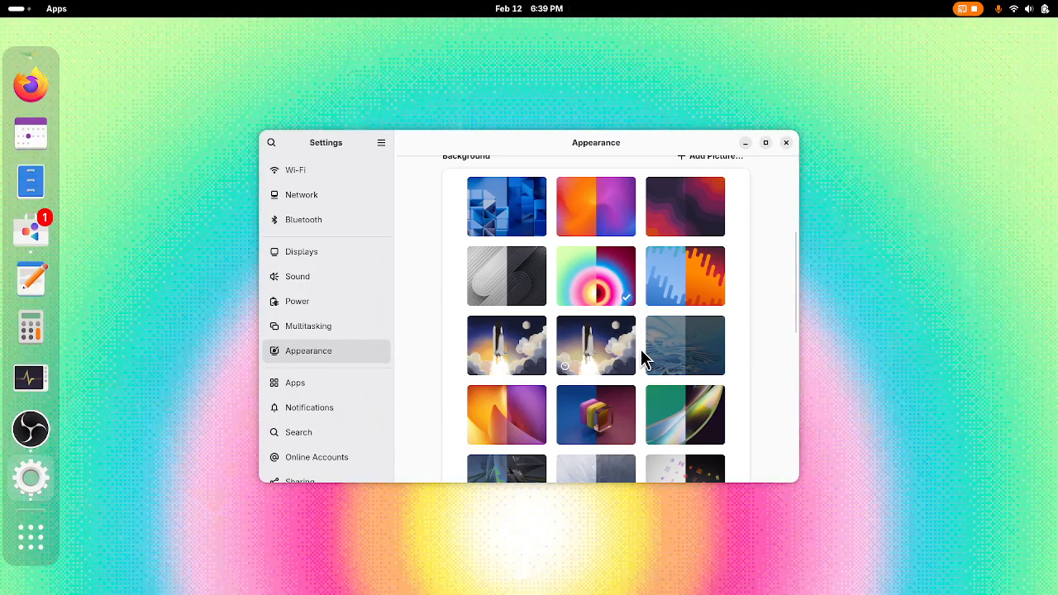
- Switch the desktop style to Dark and apply the orange and purple gradient background
scroll(632, 322, up, 5)
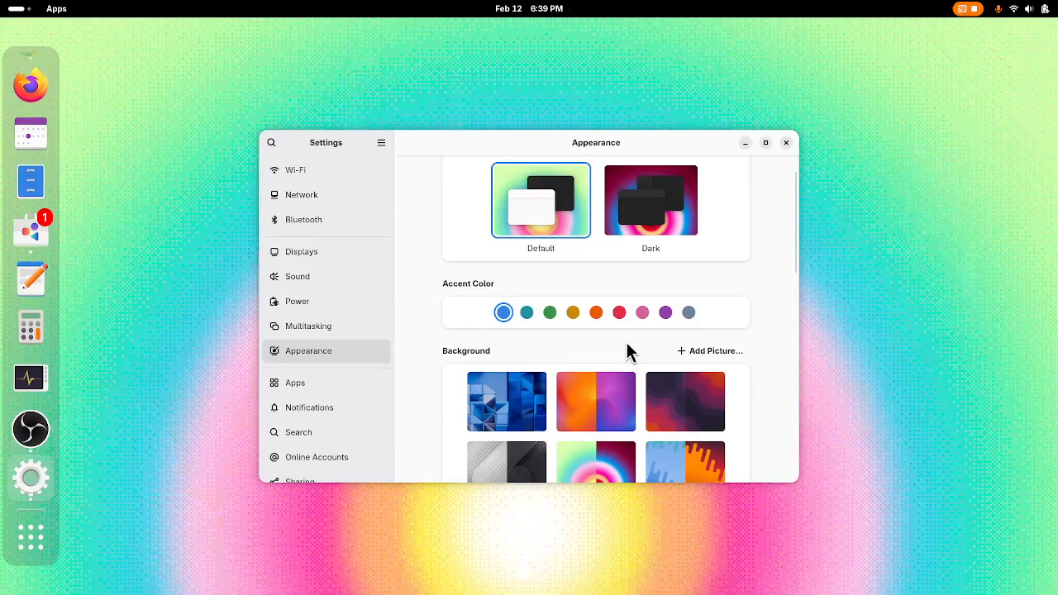
click(674, 216)
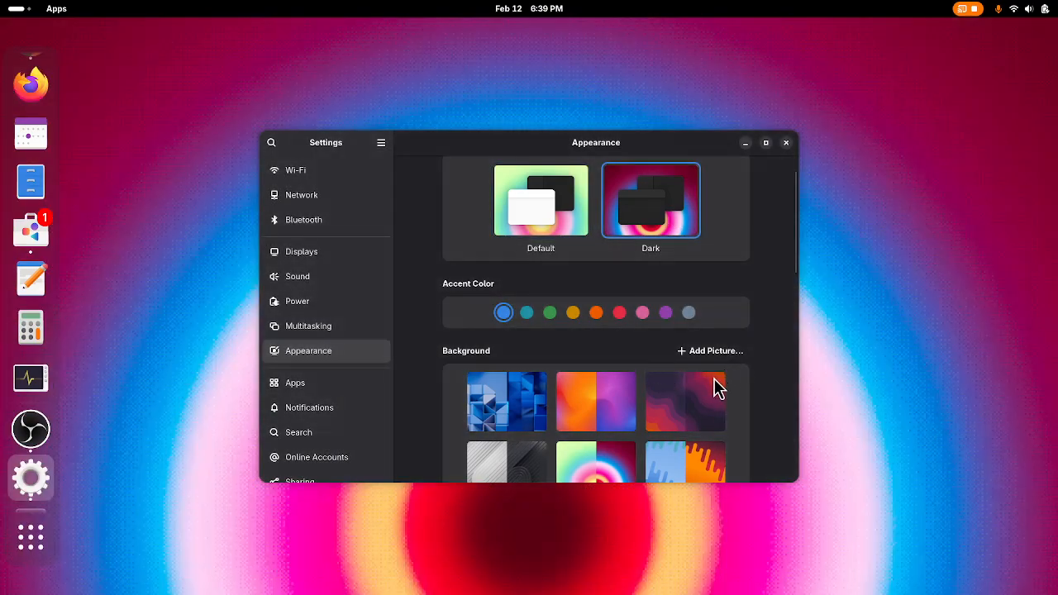
scroll(579, 405, down, 2)
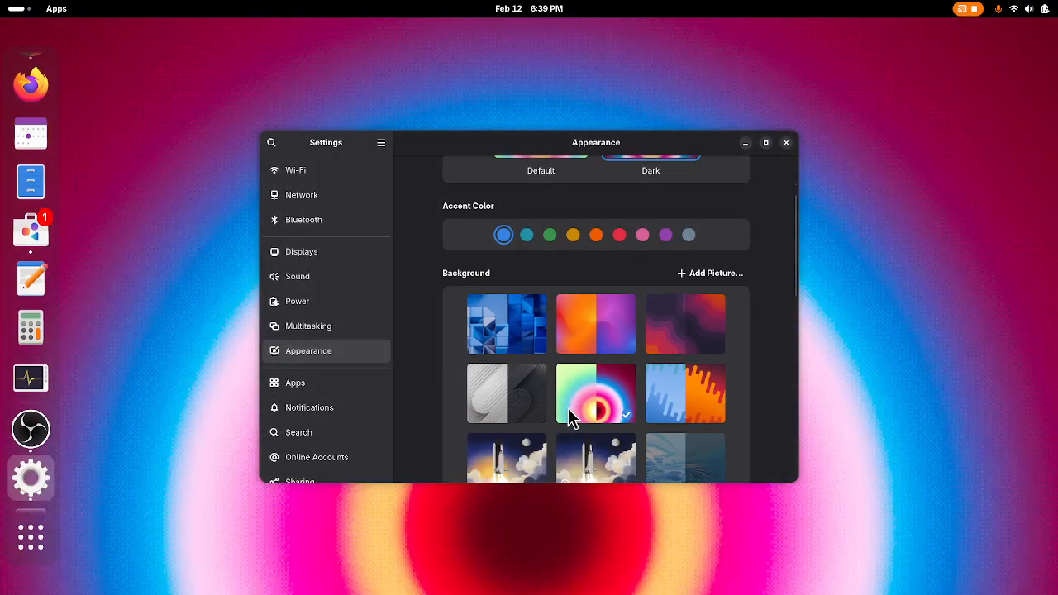
click(608, 339)
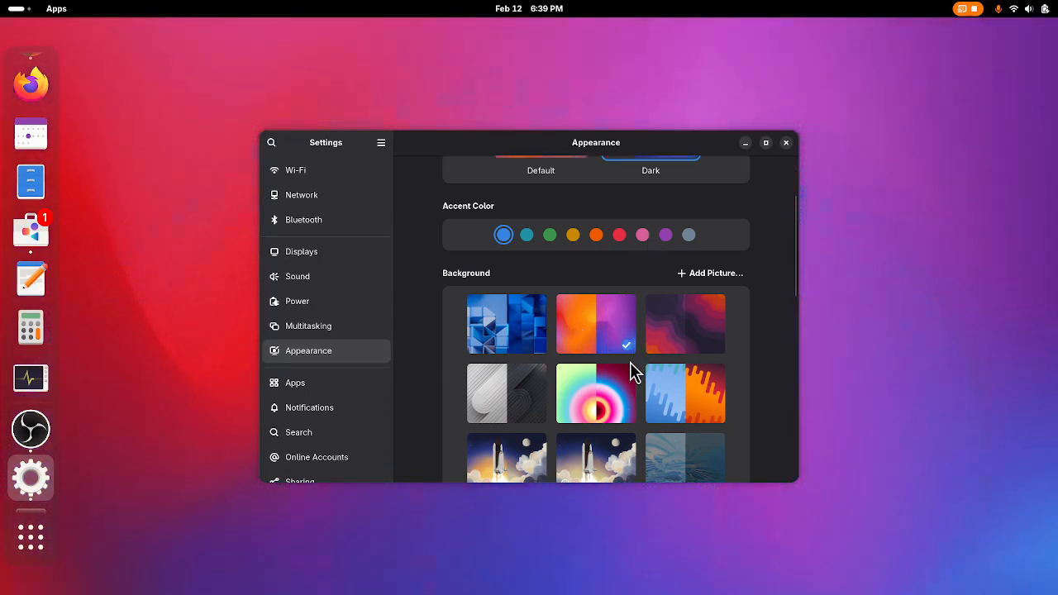
- Apply the background with coloured capsules and balls near the end of the wallpaper list, and close Settings
scroll(562, 384, down, 5)
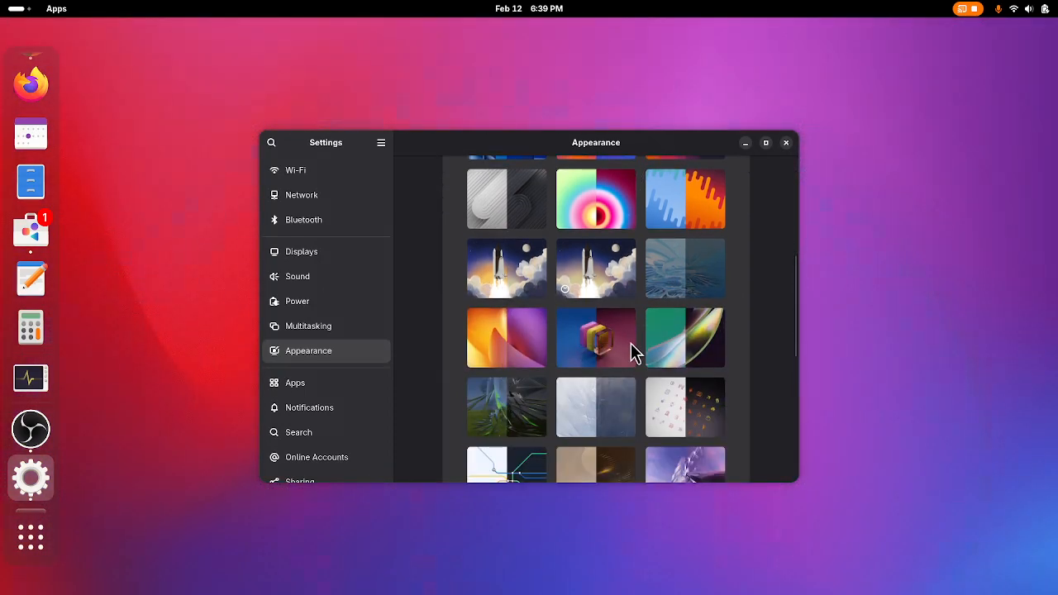
scroll(630, 346, down, 7)
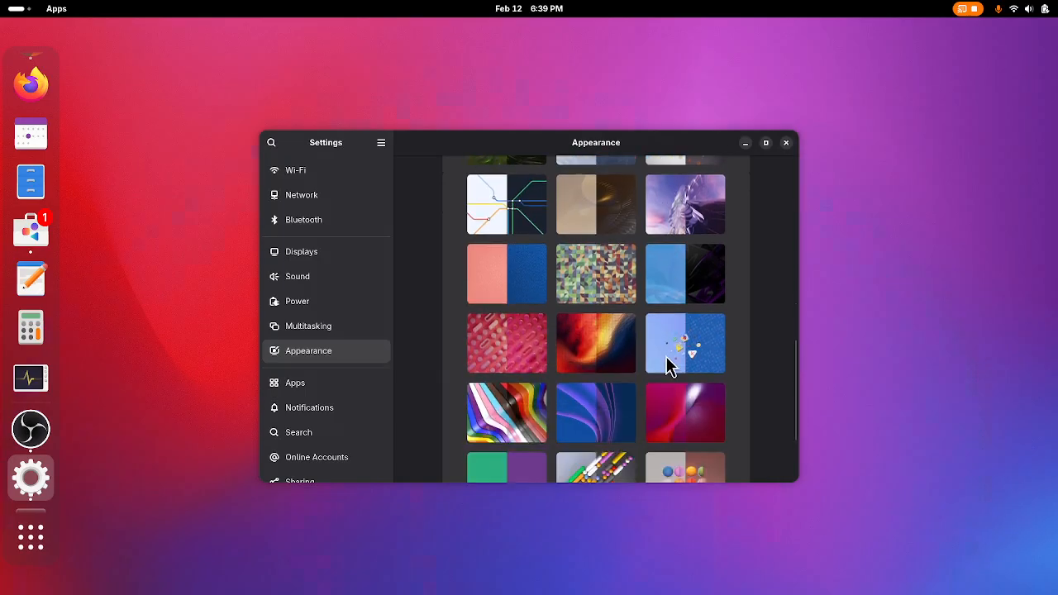
scroll(666, 357, down, 3)
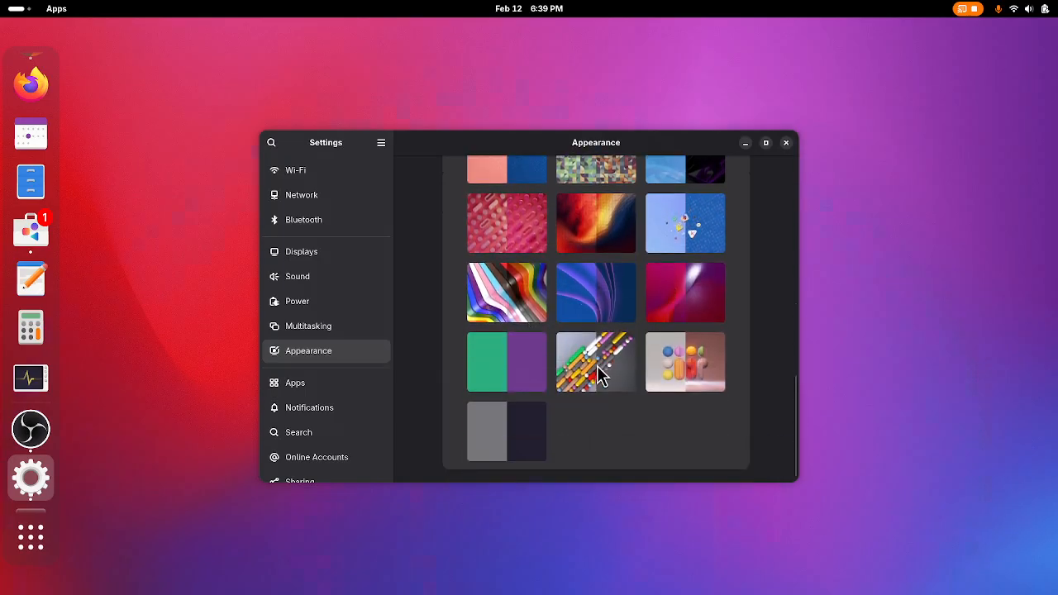
click(630, 369)
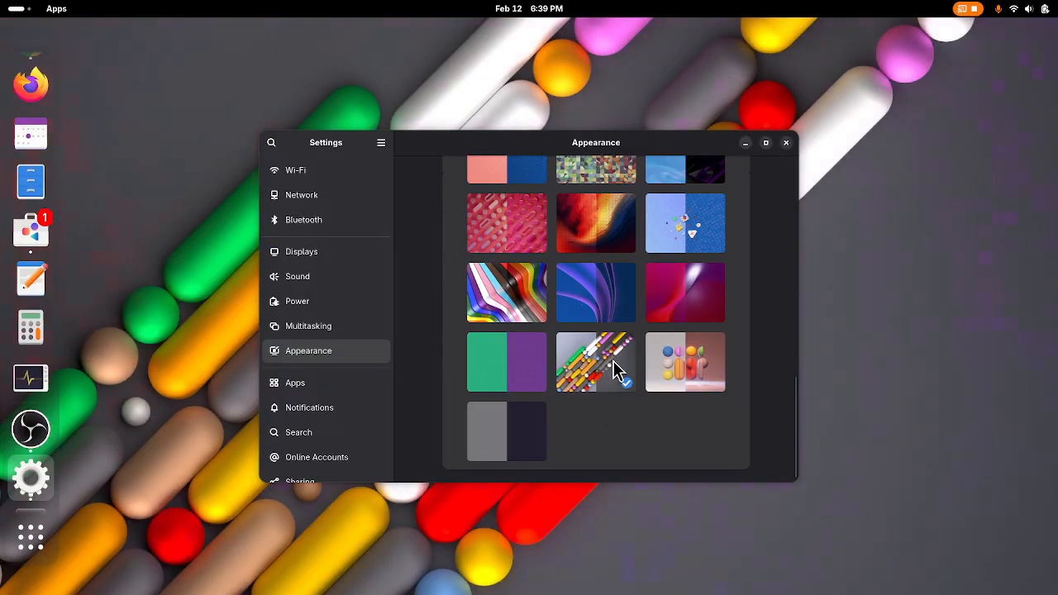
scroll(643, 248, up, 5)
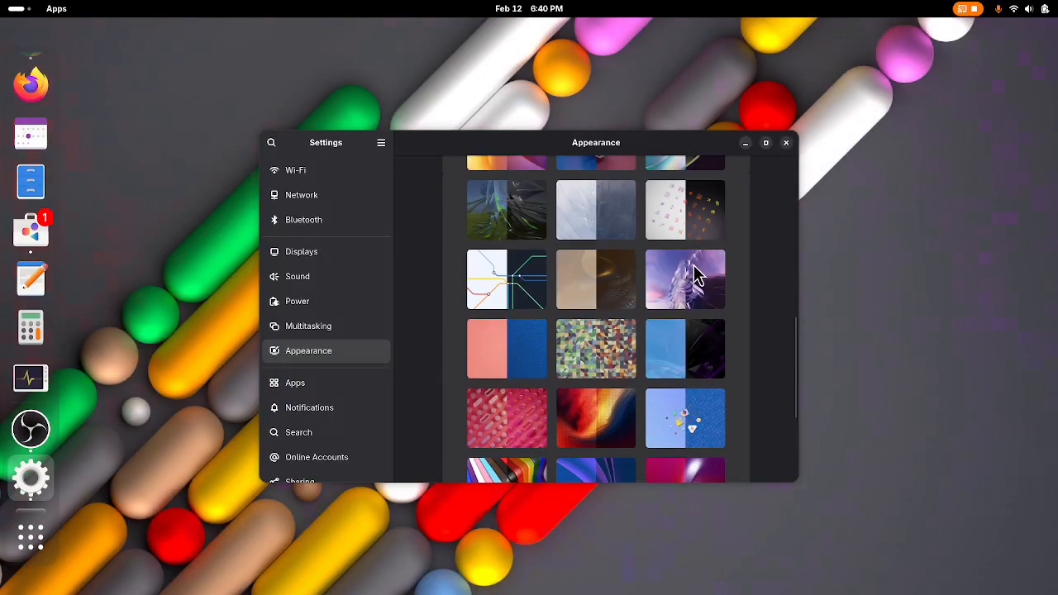
click(786, 142)
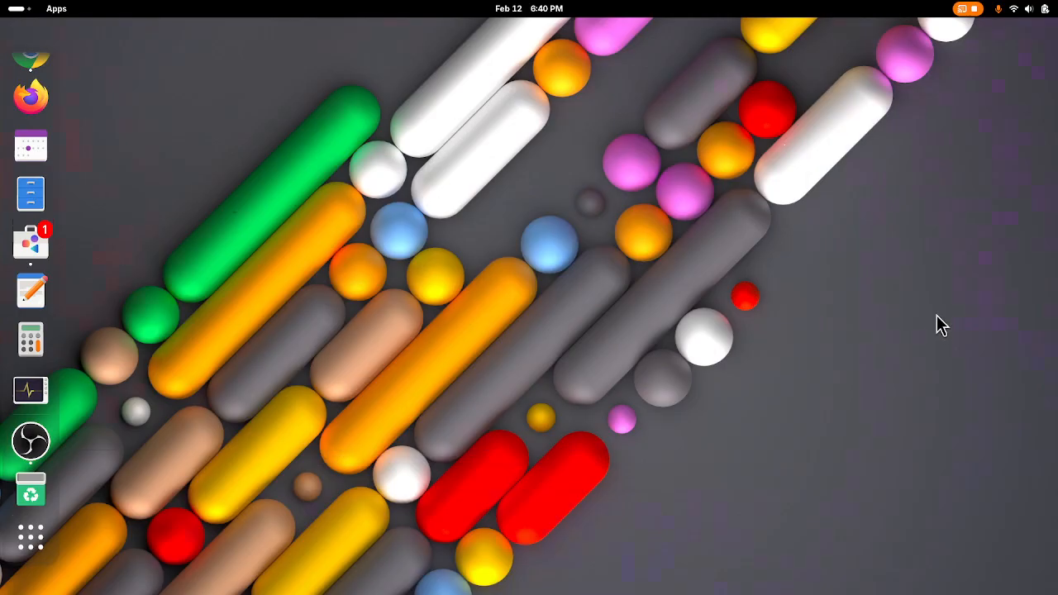
- View the full application grid and return to the desktop
click(31, 538)
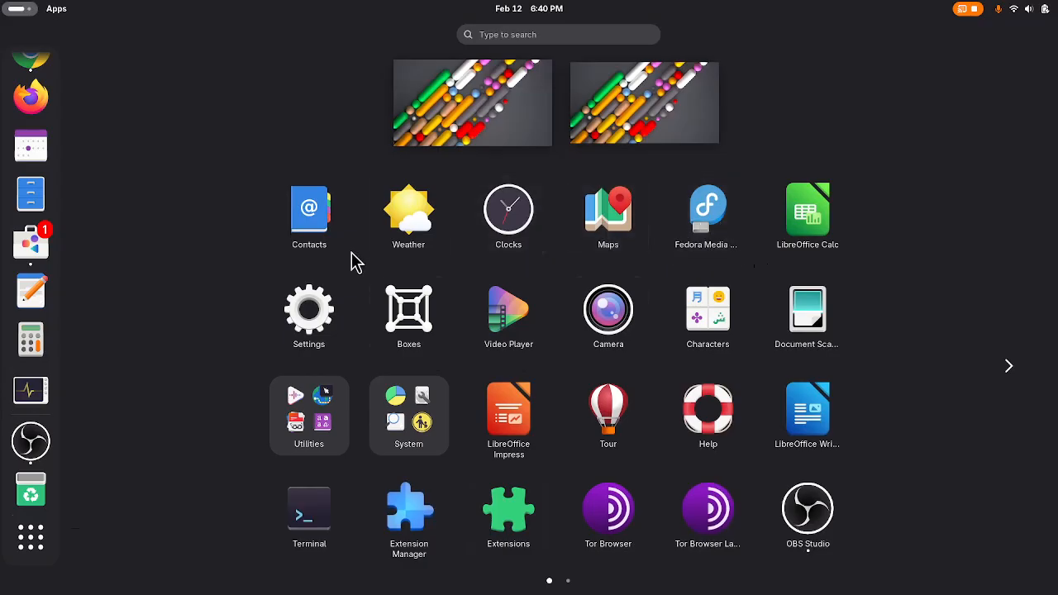
click(33, 542)
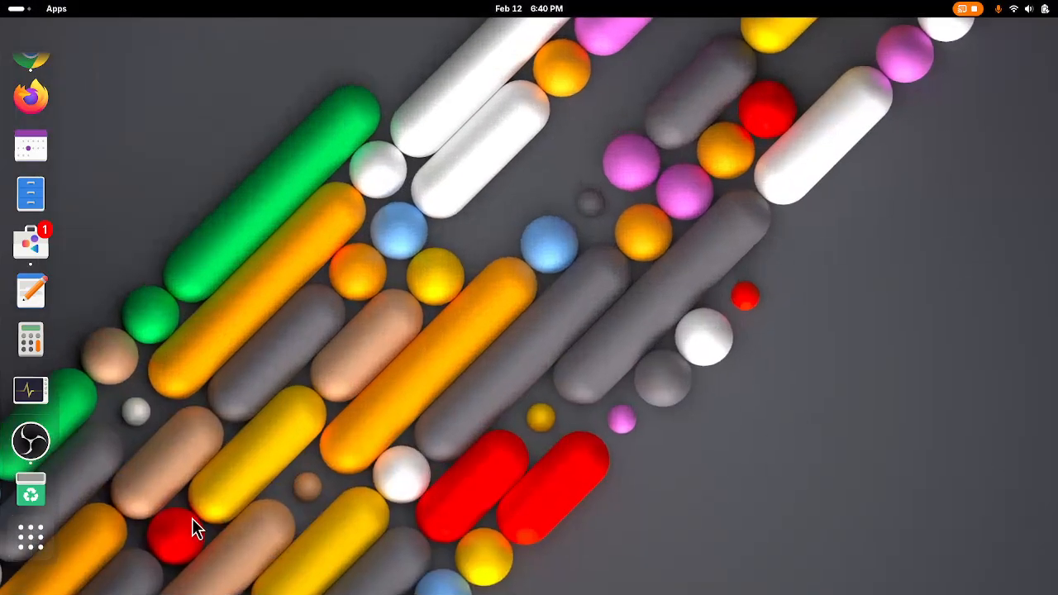